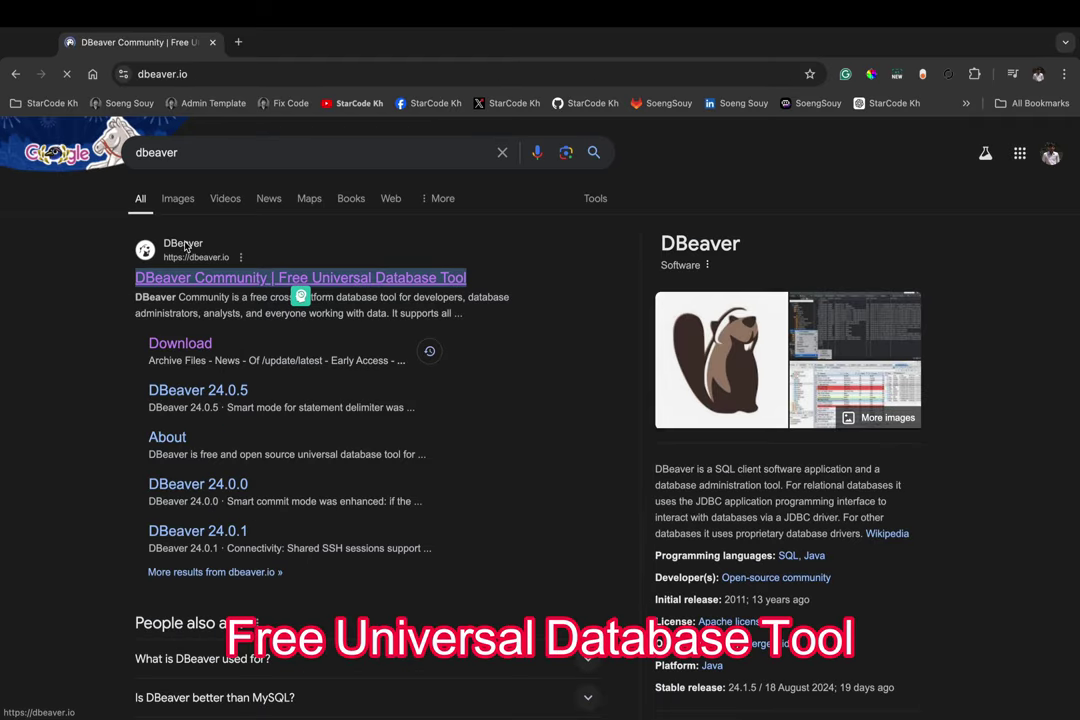
# Look over the DBeaver Community home page and open the site's Download page
pyautogui.scroll(-2, 302, 450)
pyautogui.scroll(-15, 302, 450)
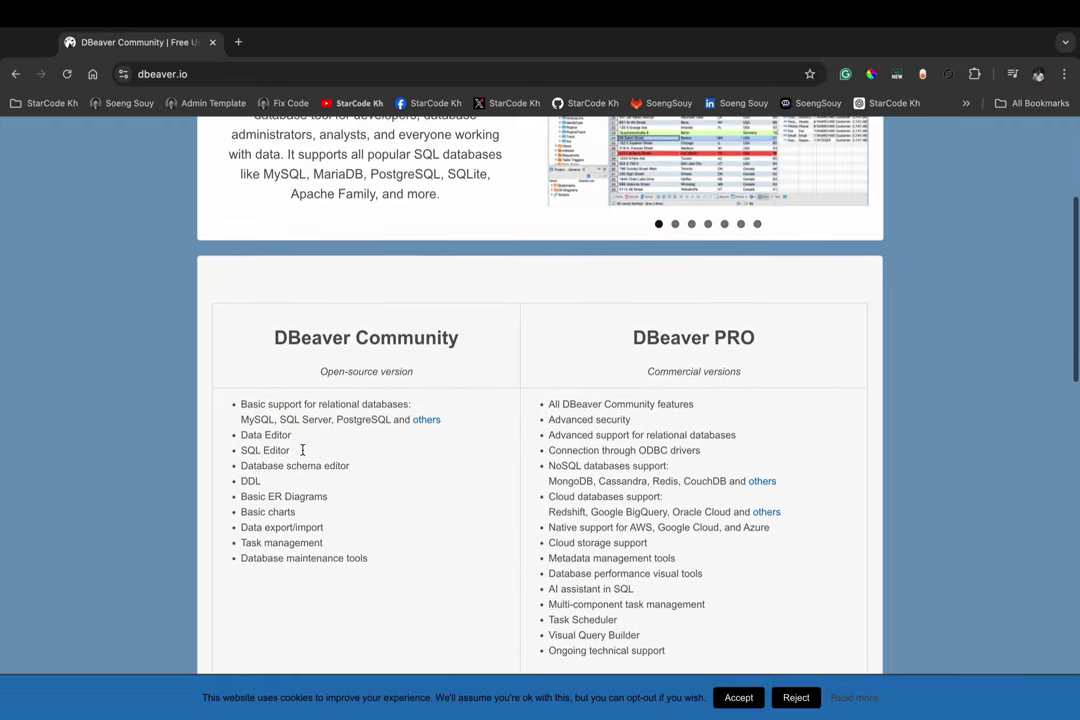
pyautogui.scroll(15, 303, 455)
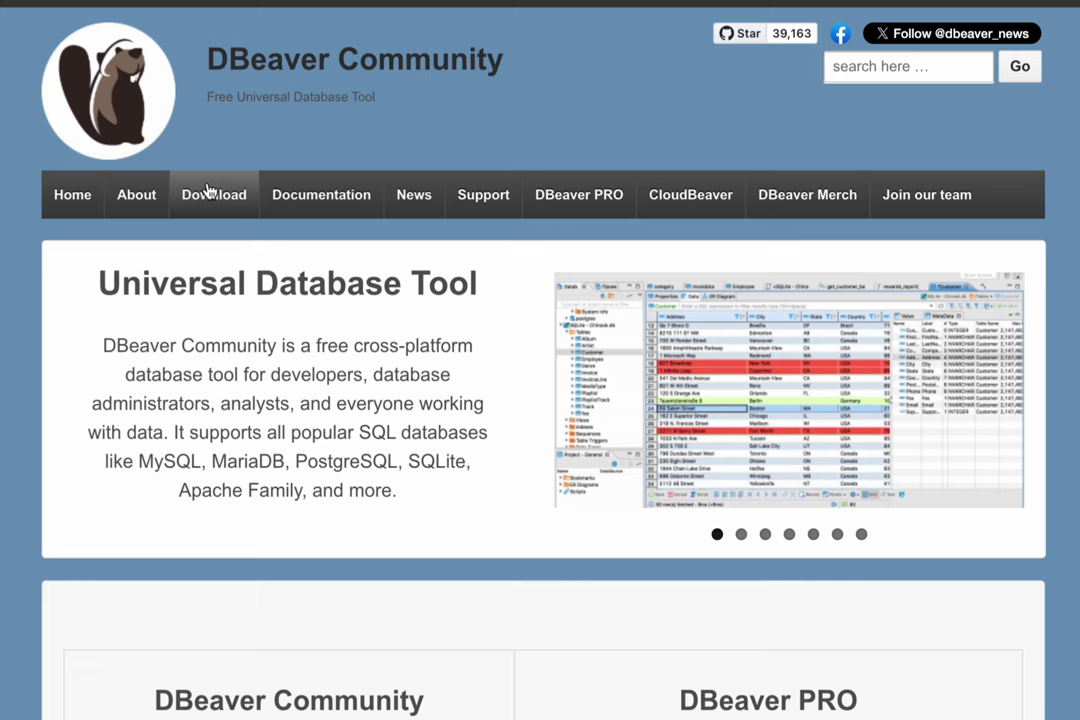
pyautogui.click(218, 196)
pyautogui.scroll(-1, 272, 350)
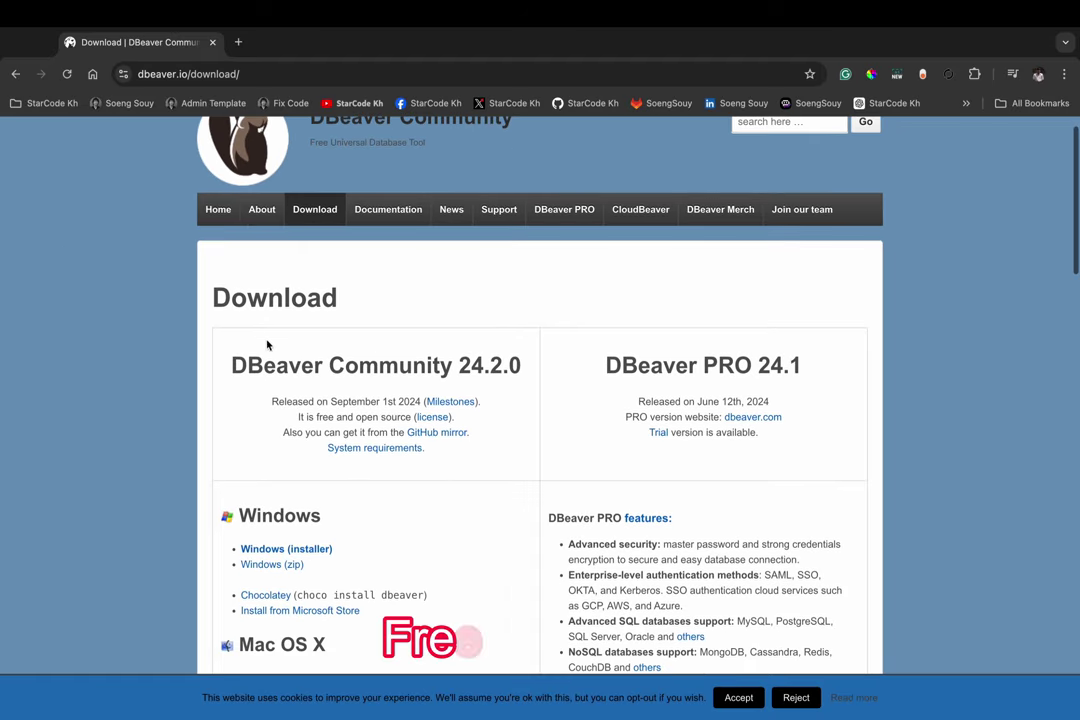
# Examine the DBeaver Community and PRO editions and the Windows download options on the Download page
pyautogui.moveTo(208, 307); pyautogui.dragTo(390, 309)
pyautogui.moveTo(231, 360); pyautogui.dragTo(527, 383)
pyautogui.scroll(-1, 506, 453)
pyautogui.moveTo(601, 350); pyautogui.dragTo(803, 355)
pyautogui.scroll(-2, 610, 470)
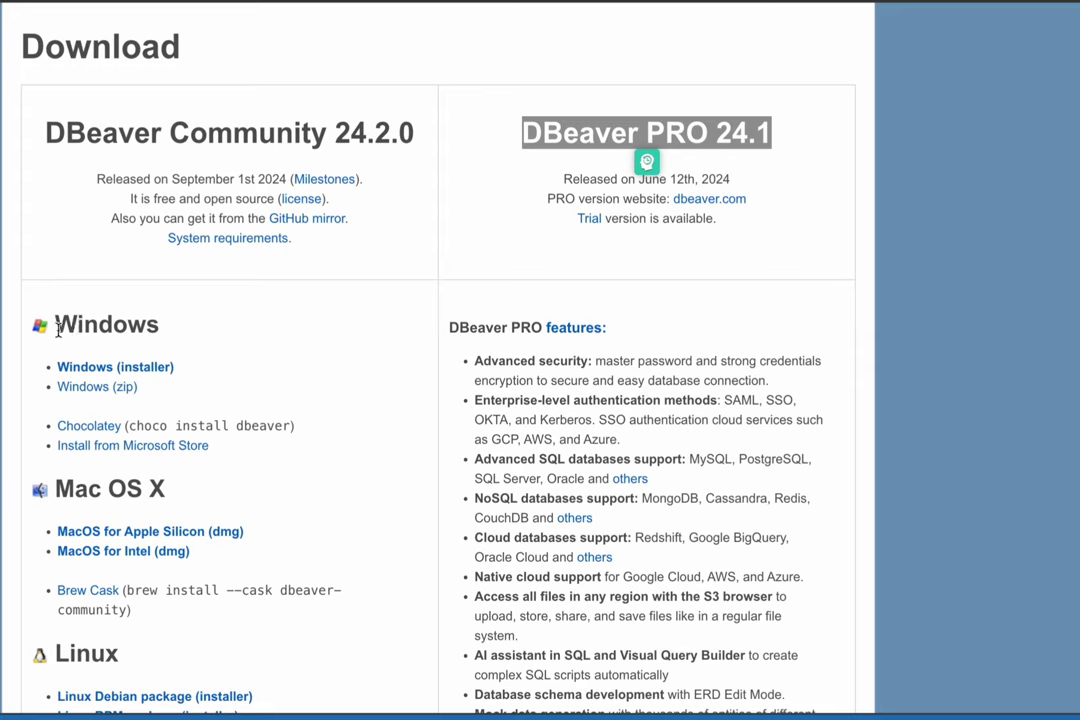
pyautogui.moveTo(58, 330); pyautogui.dragTo(160, 327)
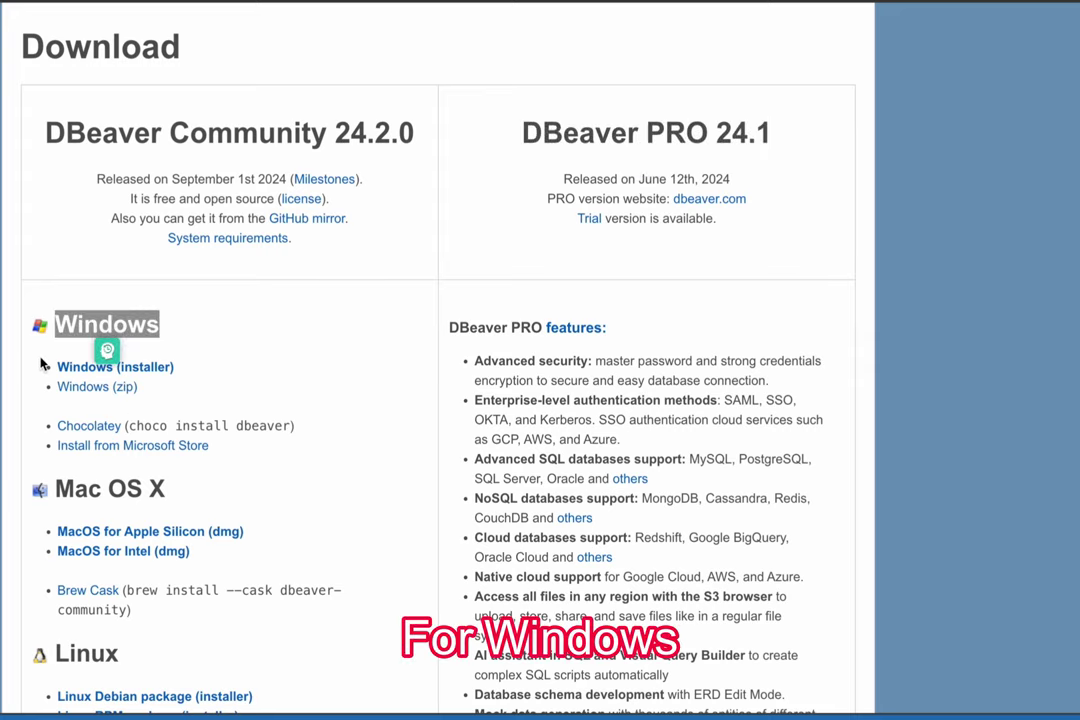
pyautogui.moveTo(42, 366); pyautogui.dragTo(188, 365)
pyautogui.click(35, 387)
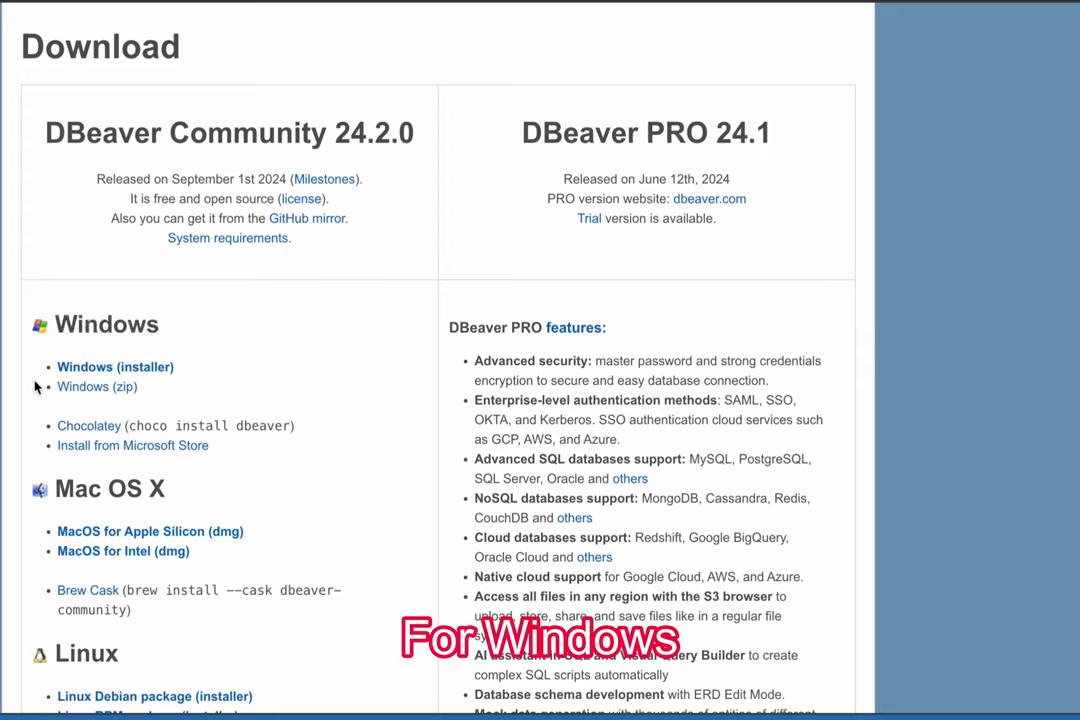
pyautogui.moveTo(35, 387); pyautogui.dragTo(140, 386)
pyautogui.scroll(-1, 90, 360)
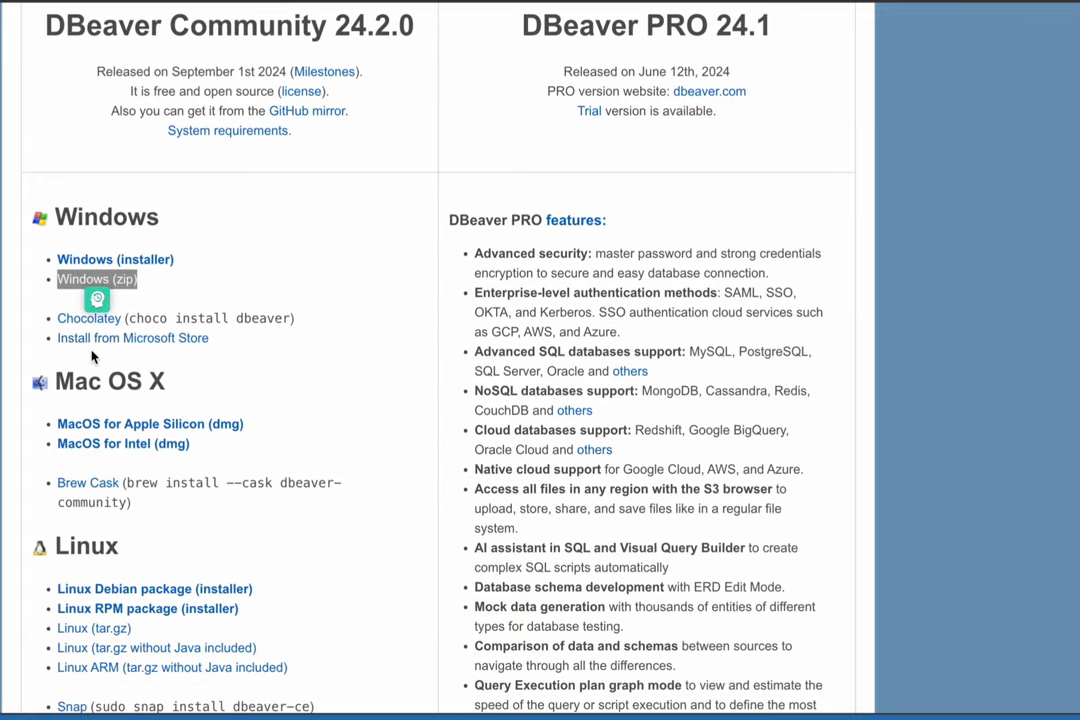
pyautogui.scroll(-1, 86, 350)
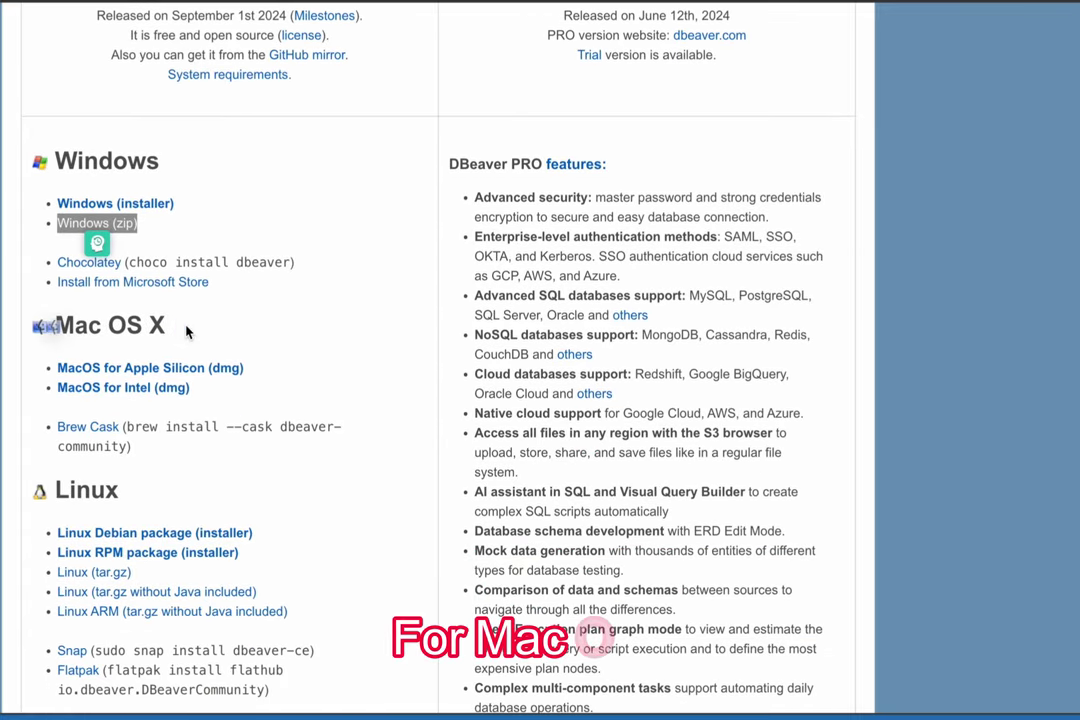
# Examine the Mac OS X and Linux package options offered for DBeaver Community
pyautogui.moveTo(186, 332); pyautogui.dragTo(40, 330)
pyautogui.scroll(-1, 50, 320)
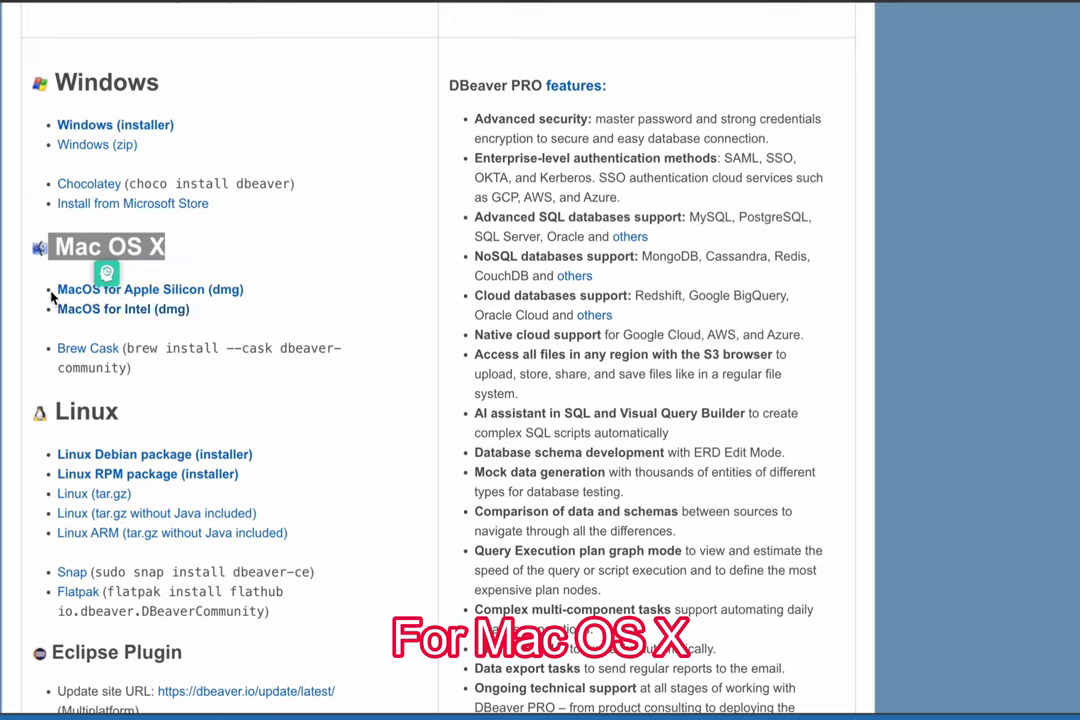
pyautogui.click(57, 283)
pyautogui.moveTo(28, 291); pyautogui.dragTo(50, 312)
pyautogui.click(22, 322)
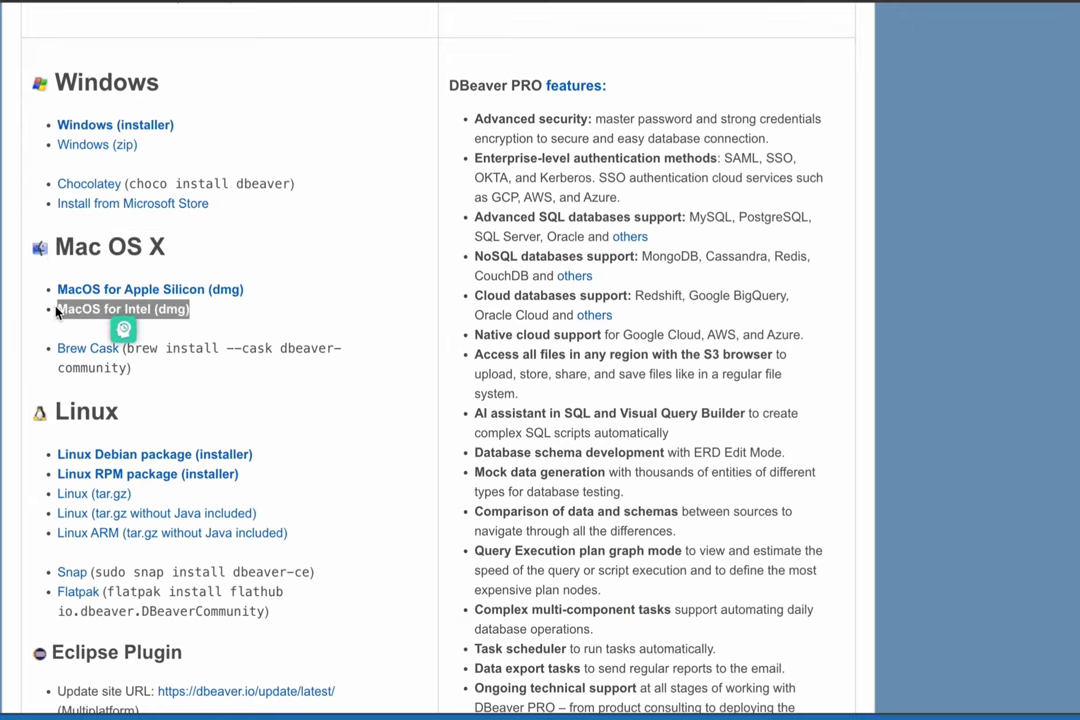
pyautogui.scroll(-2, 58, 355)
pyautogui.moveTo(42, 244); pyautogui.dragTo(342, 246)
pyautogui.moveTo(52, 290)
pyautogui.mouseDown()
pyautogui.moveTo(125, 268)
pyautogui.moveTo(169, 277)
pyautogui.moveTo(50, 311)
pyautogui.mouseUp()
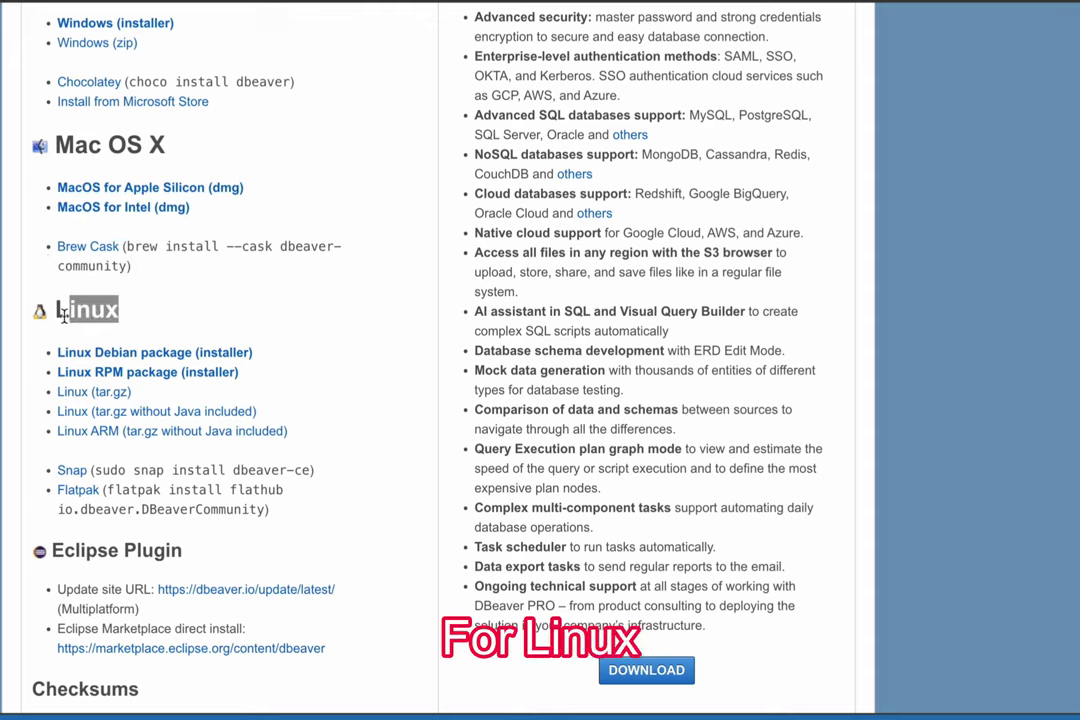
pyautogui.moveTo(285, 437); pyautogui.dragTo(55, 352)
# Download the MacOS for Intel (dmg) build of DBeaver Community and open the downloaded disk image
pyautogui.scroll(1, 113, 376)
pyautogui.scroll(3, 101, 297)
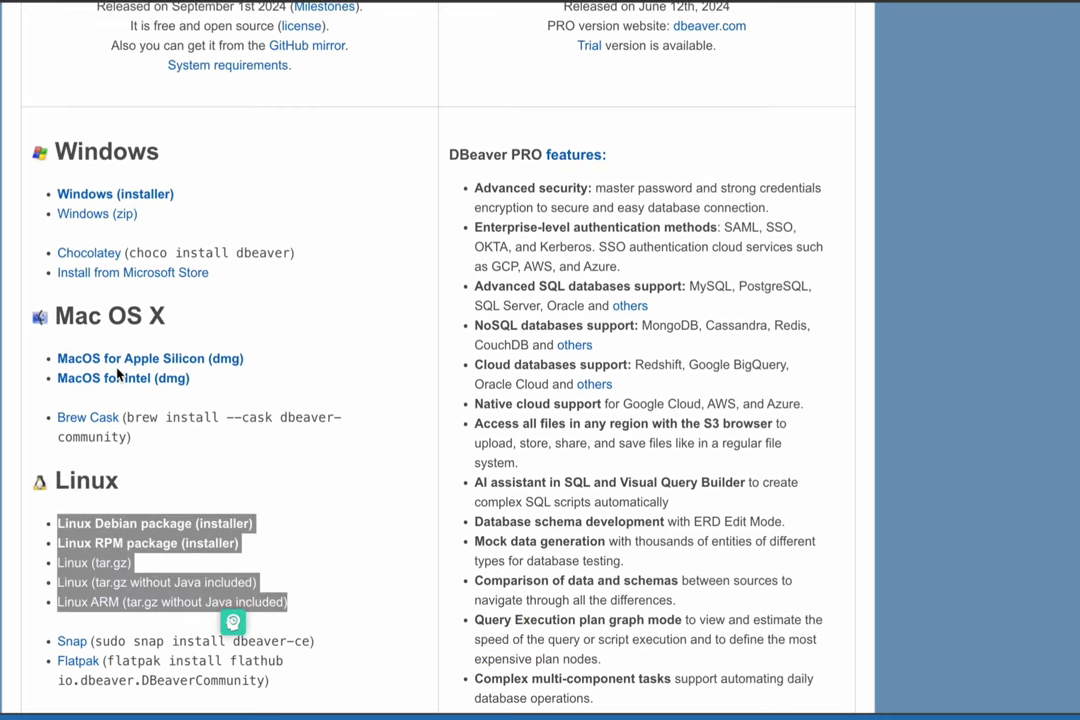
pyautogui.click(27, 400)
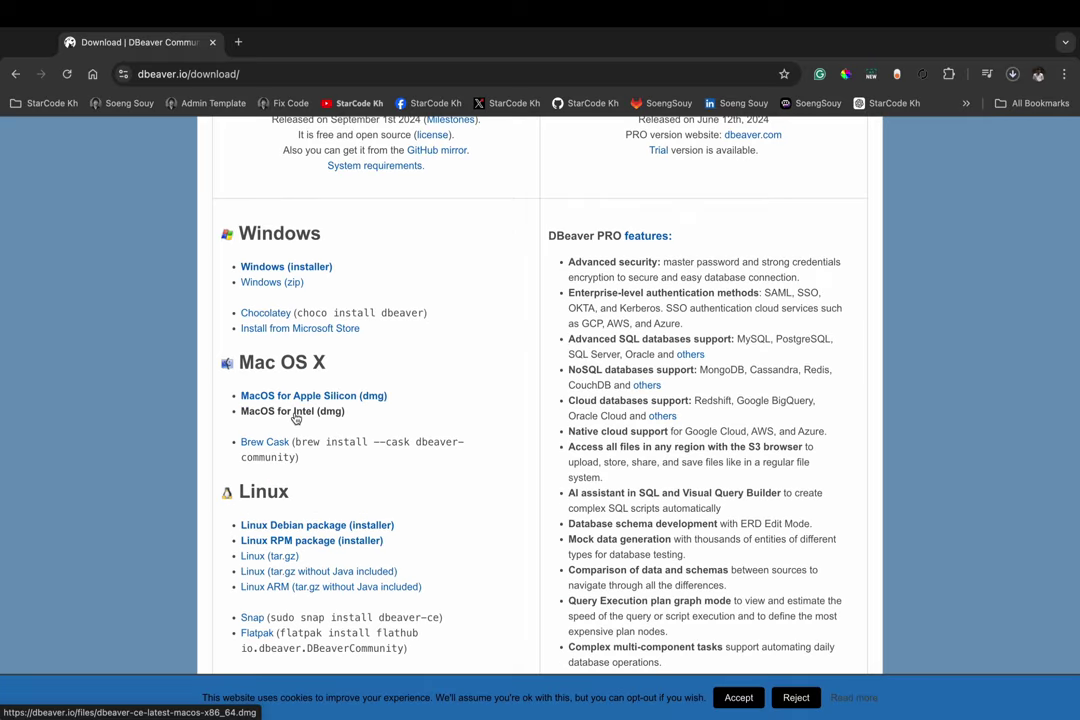
pyautogui.click(127, 386)
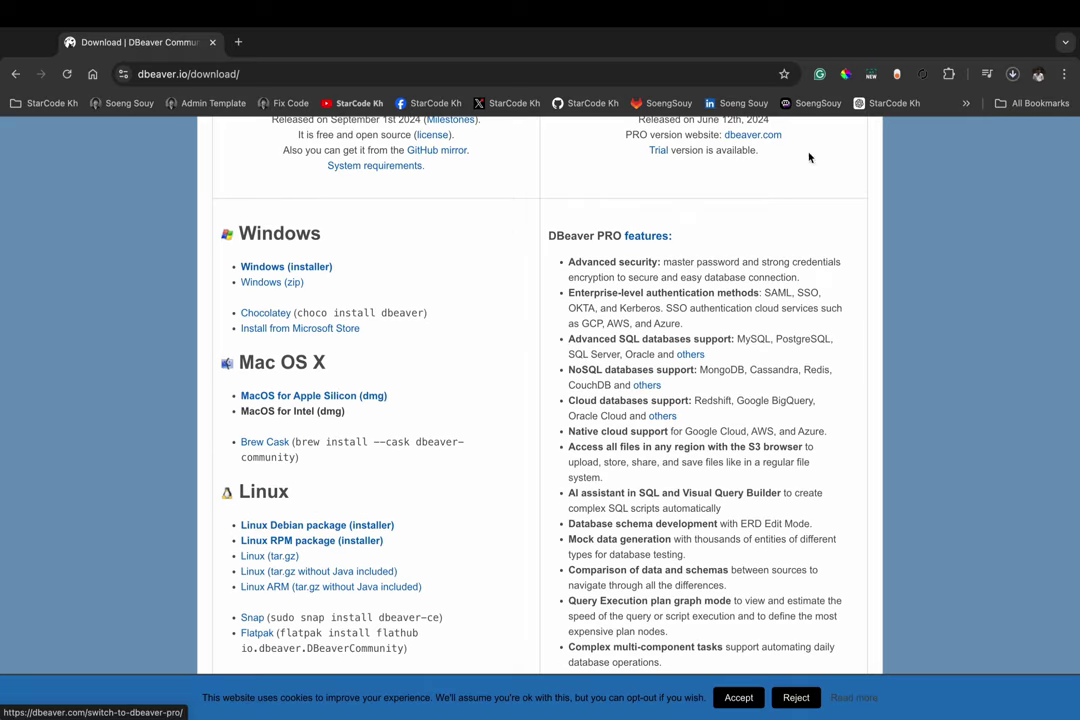
pyautogui.click(1012, 76)
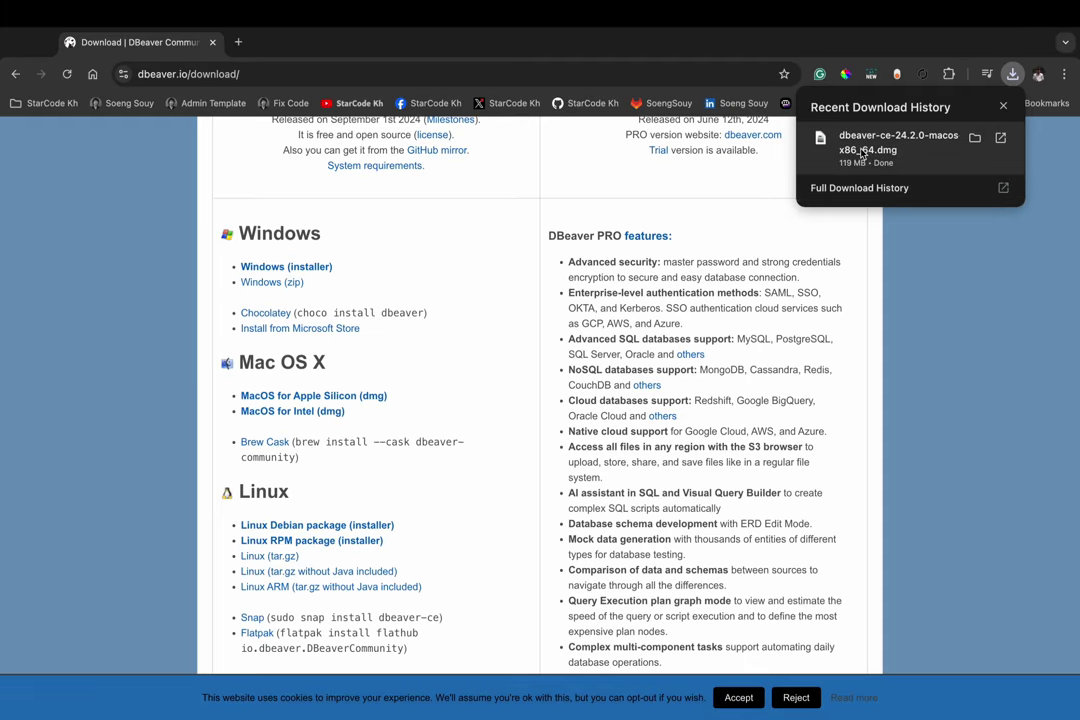
pyautogui.click(861, 150)
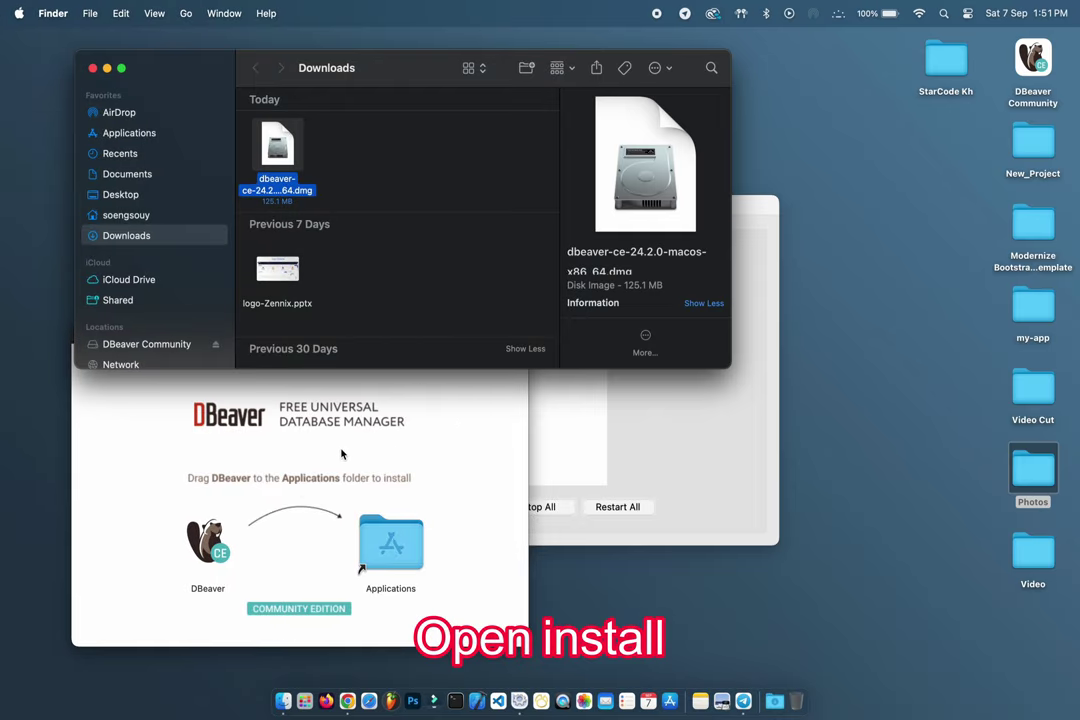
# Bring the DBeaver Community installer window forward and close the Finder Downloads window
pyautogui.click(409, 409)
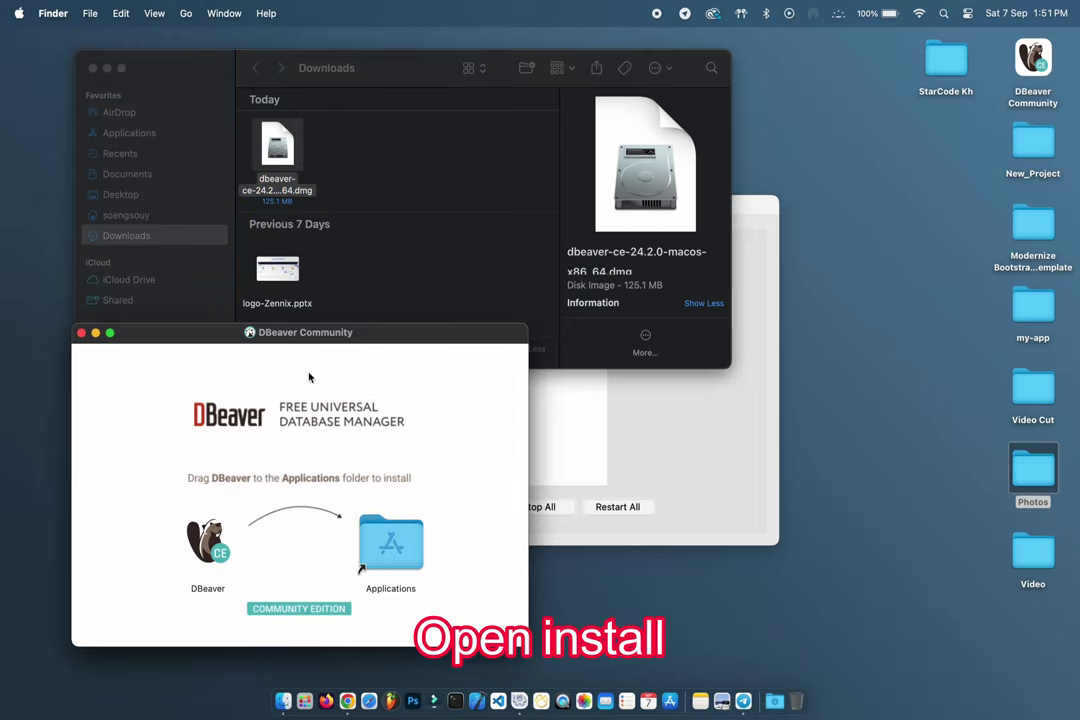
pyautogui.scroll(-3, 374, 256)
pyautogui.scroll(3, 374, 256)
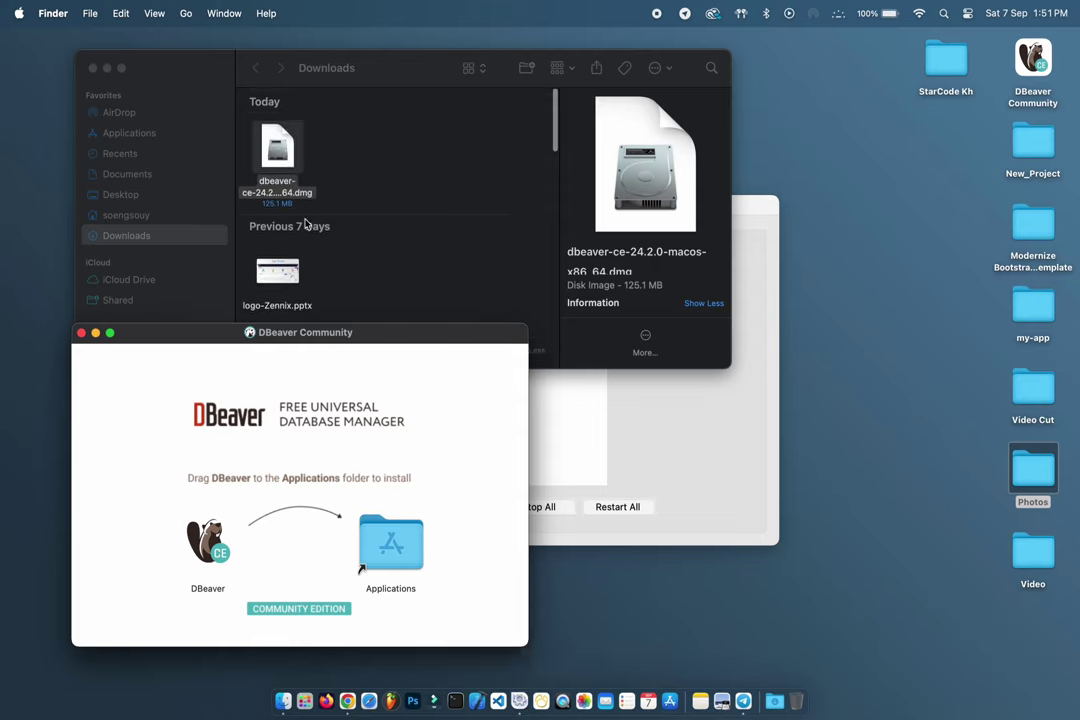
pyautogui.click(341, 195)
pyautogui.click(277, 155)
pyautogui.click(93, 68)
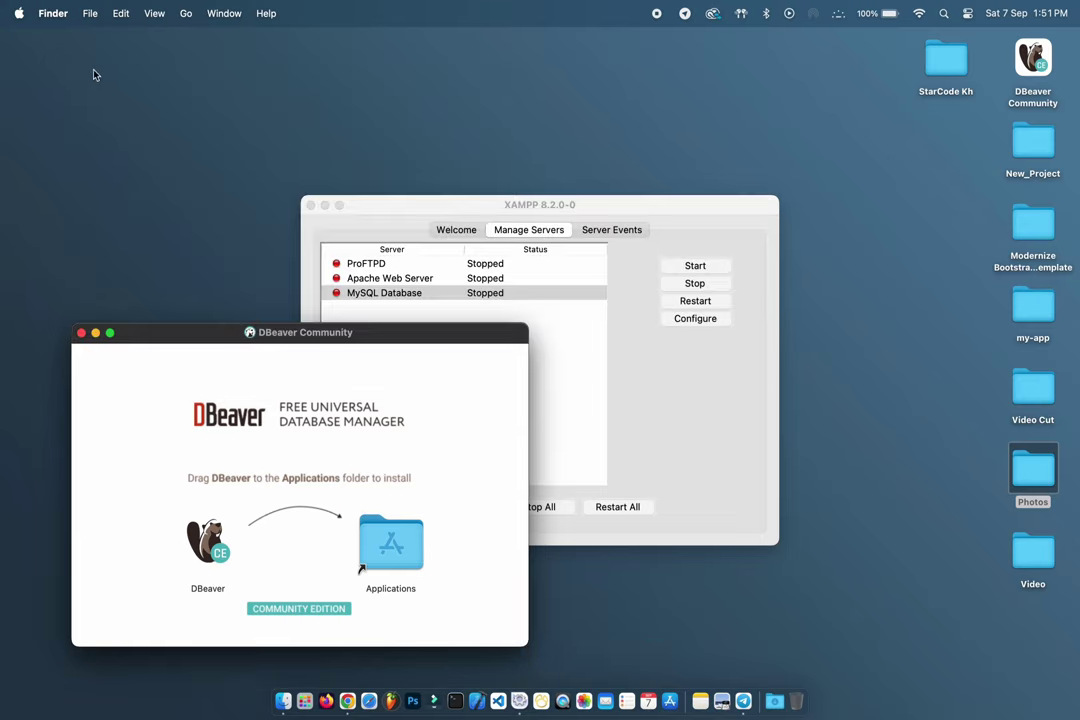
# Arrange the XAMPP and installer windows side by side and install DBeaver into the Applications folder
pyautogui.click(656, 204)
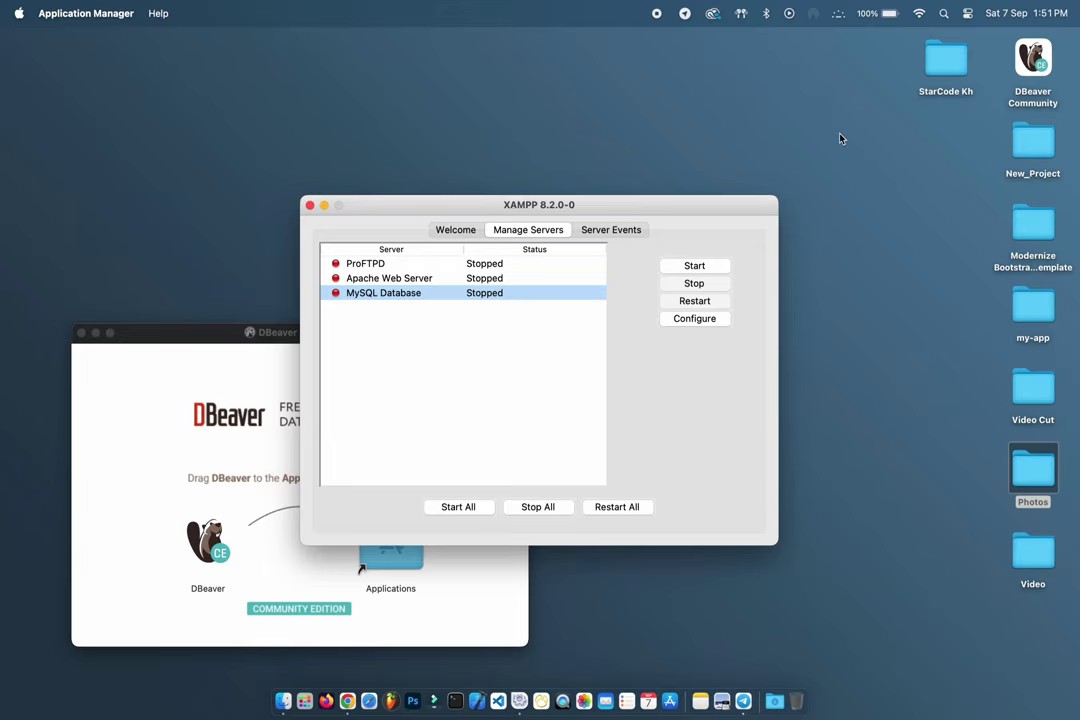
pyautogui.moveTo(710, 212); pyautogui.dragTo(887, 157)
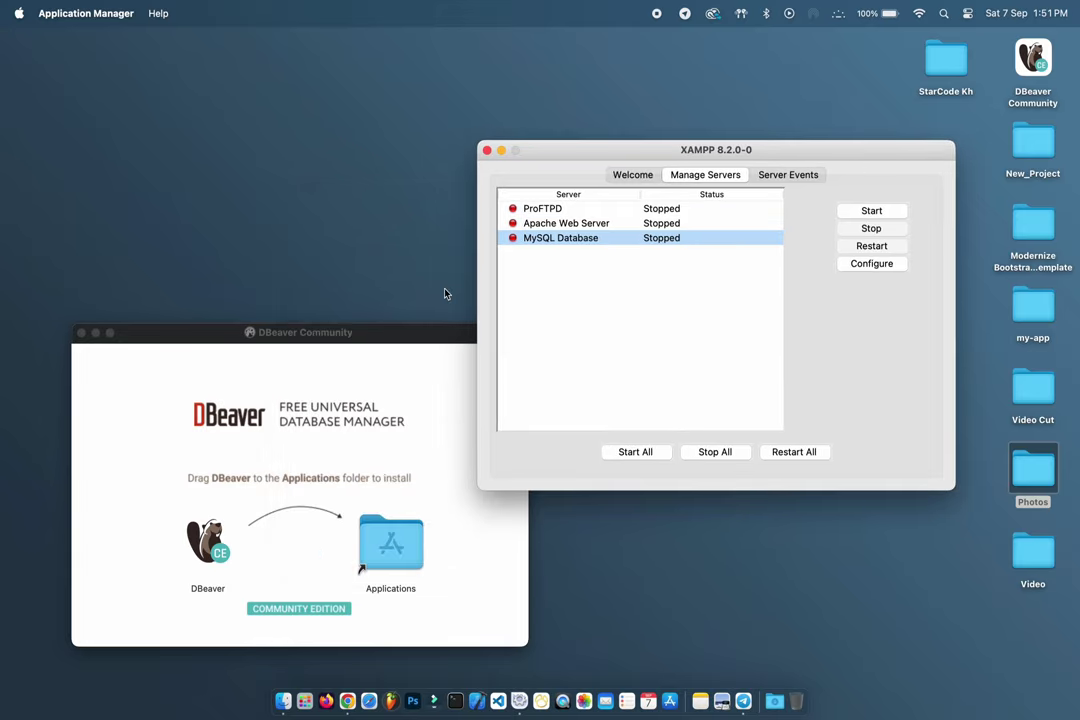
pyautogui.moveTo(435, 328); pyautogui.dragTo(372, 164)
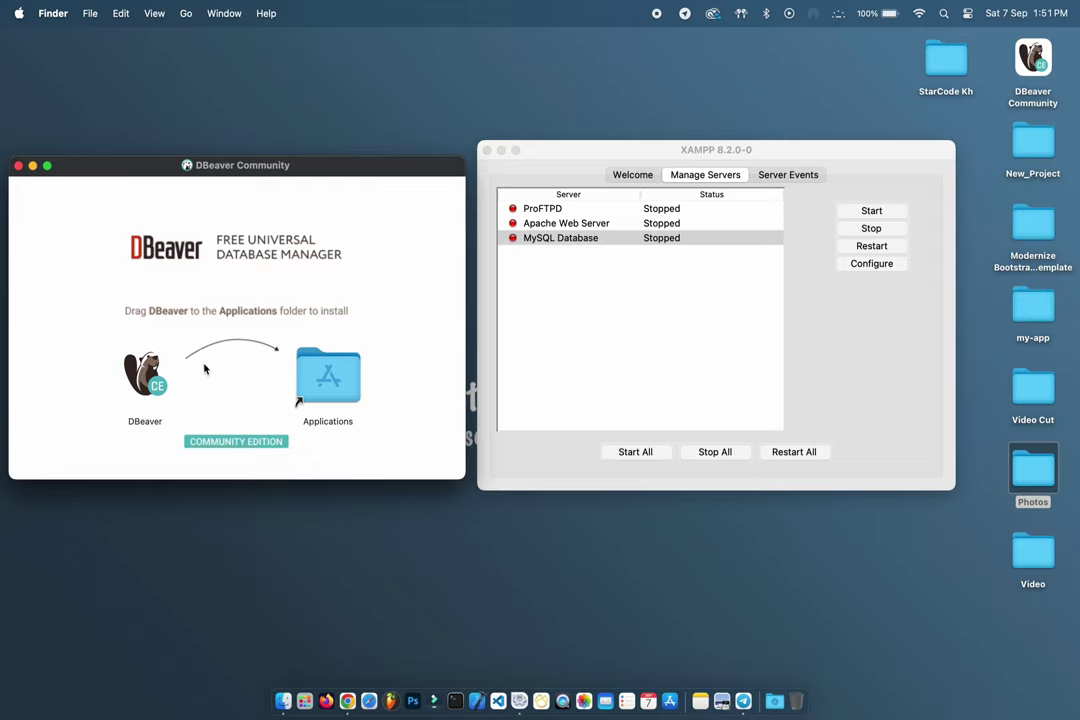
pyautogui.moveTo(148, 372); pyautogui.dragTo(329, 368)
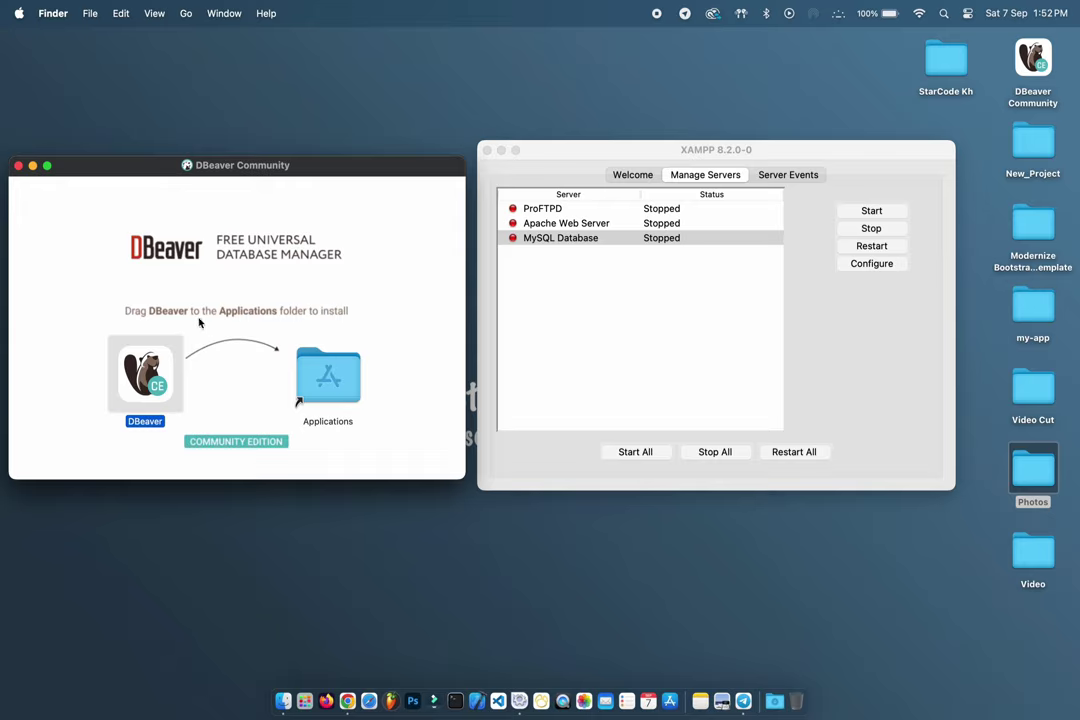
# Close the DBeaver Community installer window and eject its disk image from the desktop
pyautogui.click(18, 166)
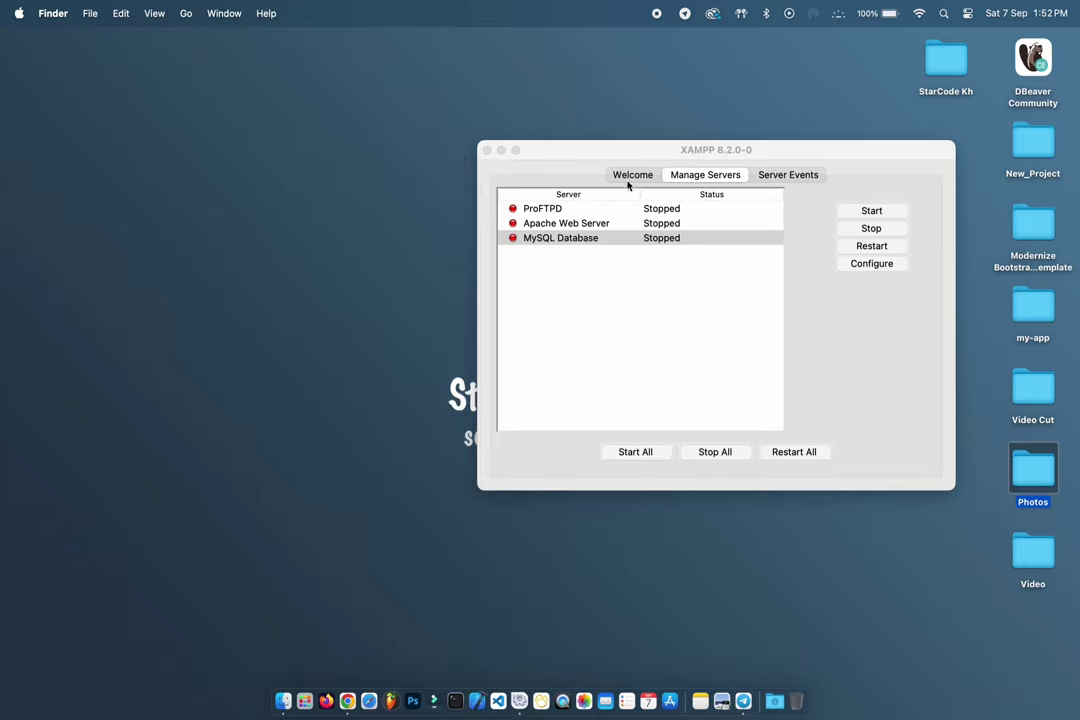
pyautogui.moveTo(644, 151); pyautogui.dragTo(398, 165)
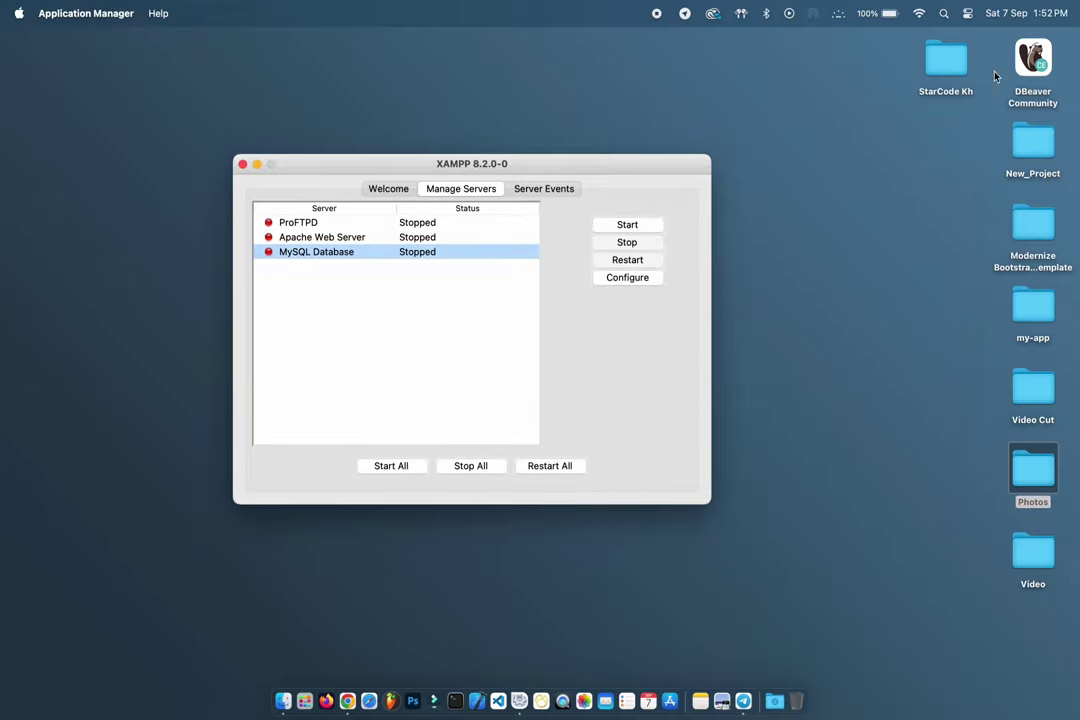
pyautogui.click(1030, 68)
pyautogui.rightClick(1030, 68)
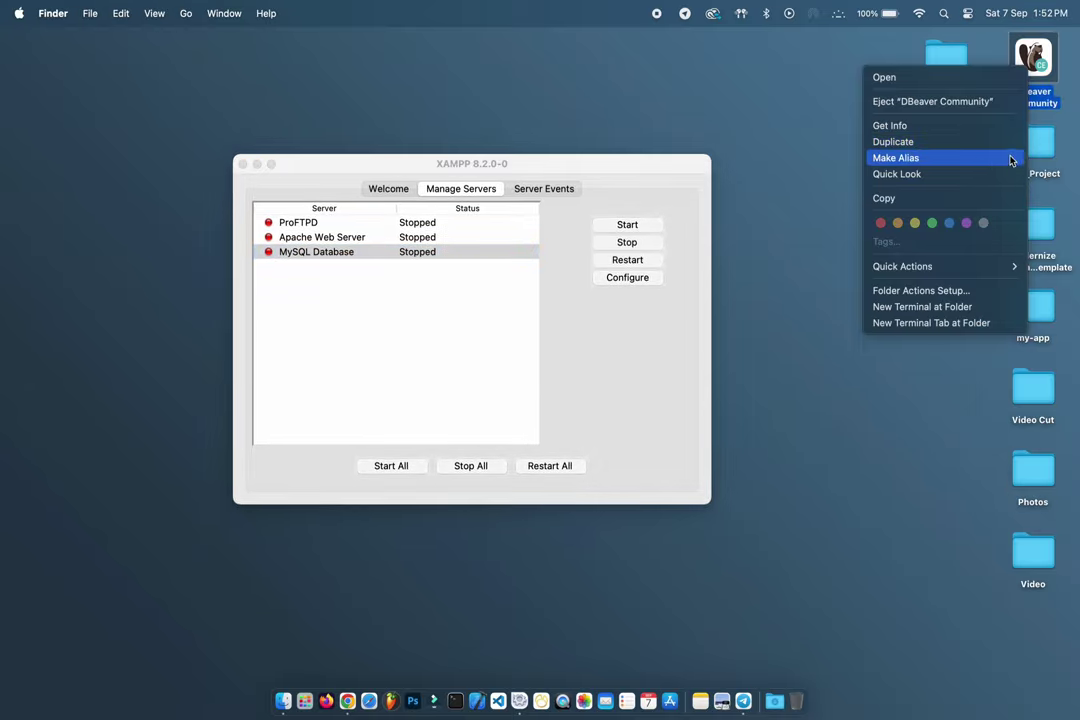
pyautogui.click(953, 103)
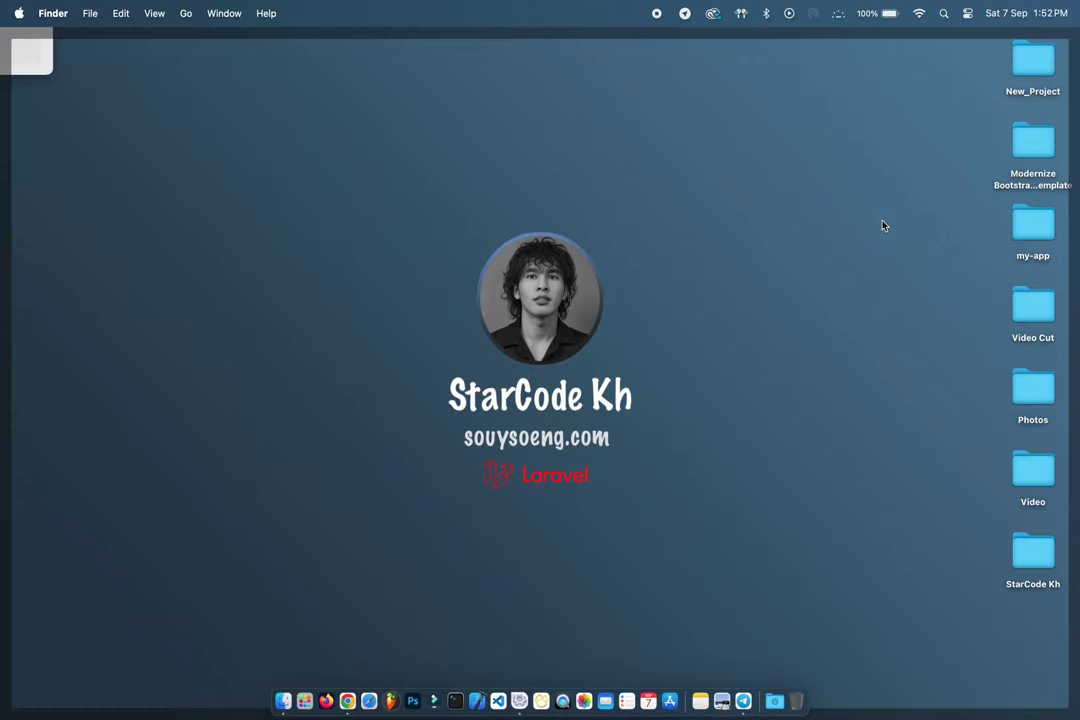
# Launch DBeaver from Launchpad and allow the downloaded app to open
pyautogui.press('F4')
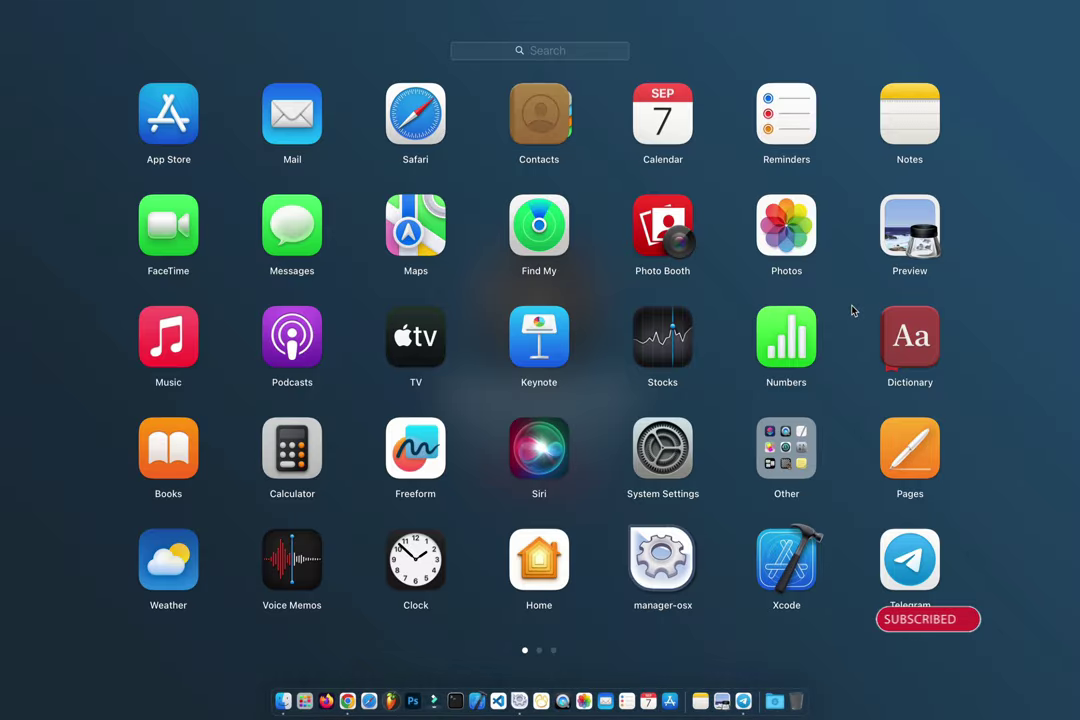
pyautogui.hscroll(3, 853, 311)
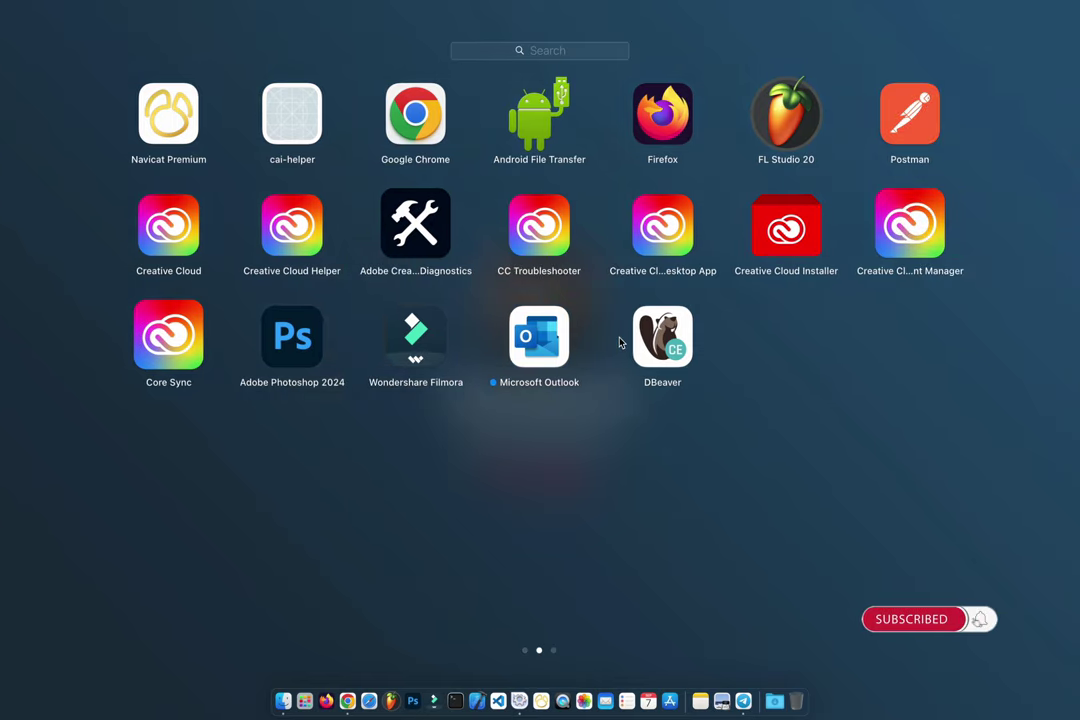
pyautogui.click(648, 337)
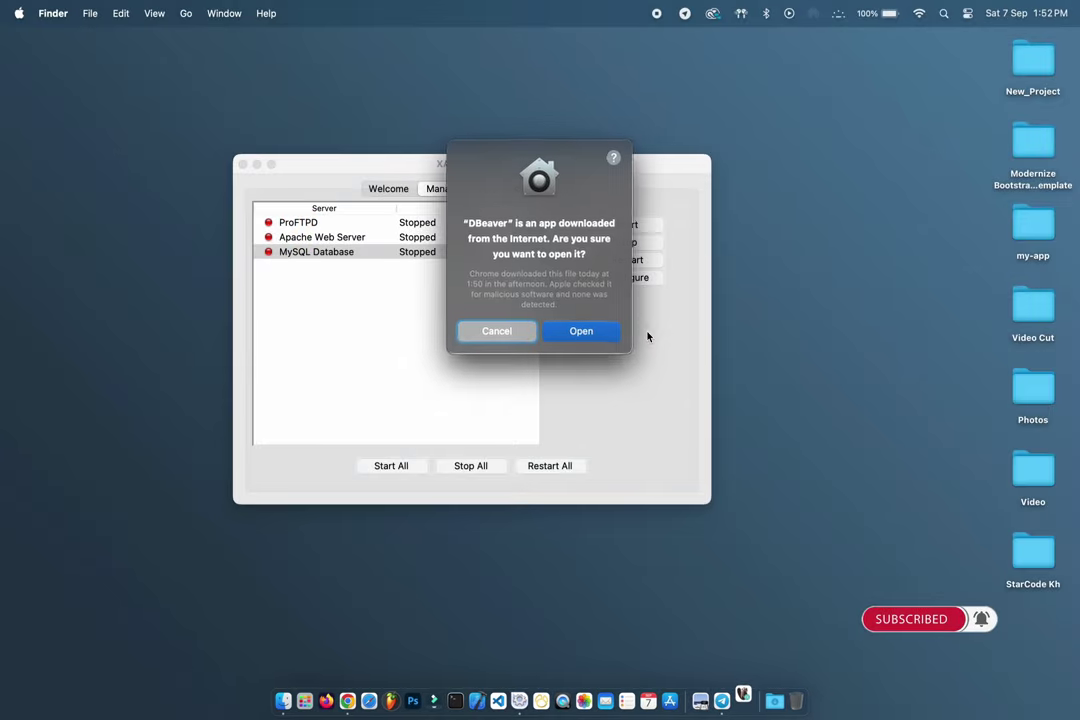
pyautogui.click(569, 335)
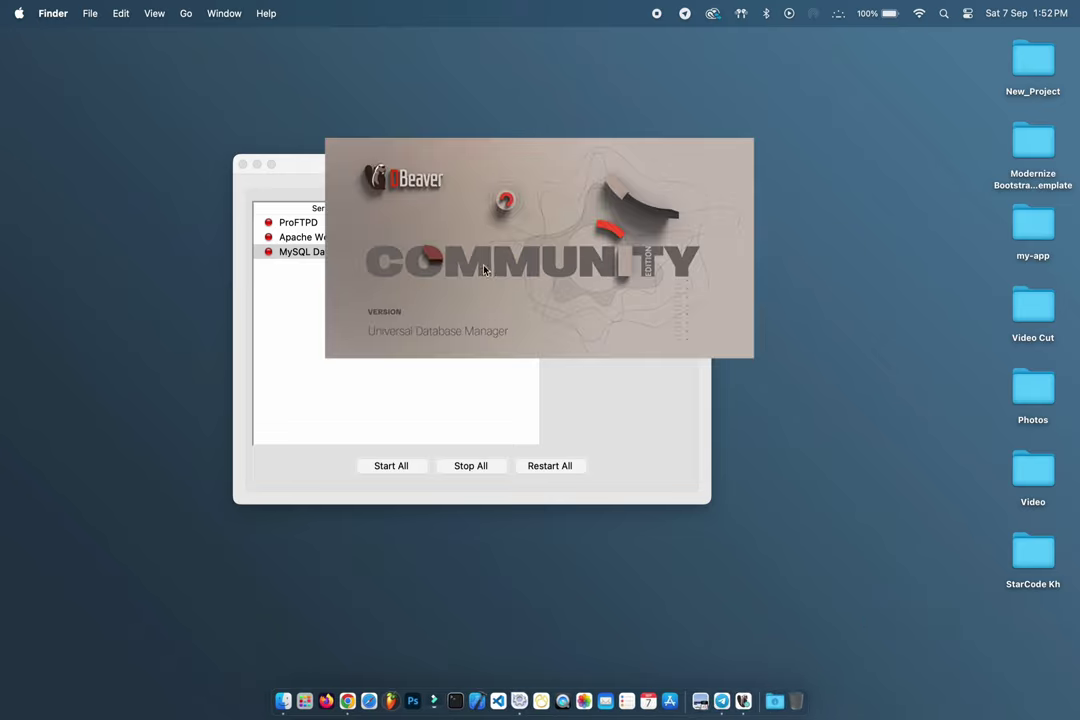
# Move the XAMPP window away from the DBeaver splash screen and decline creating the sample database
pyautogui.click(566, 405)
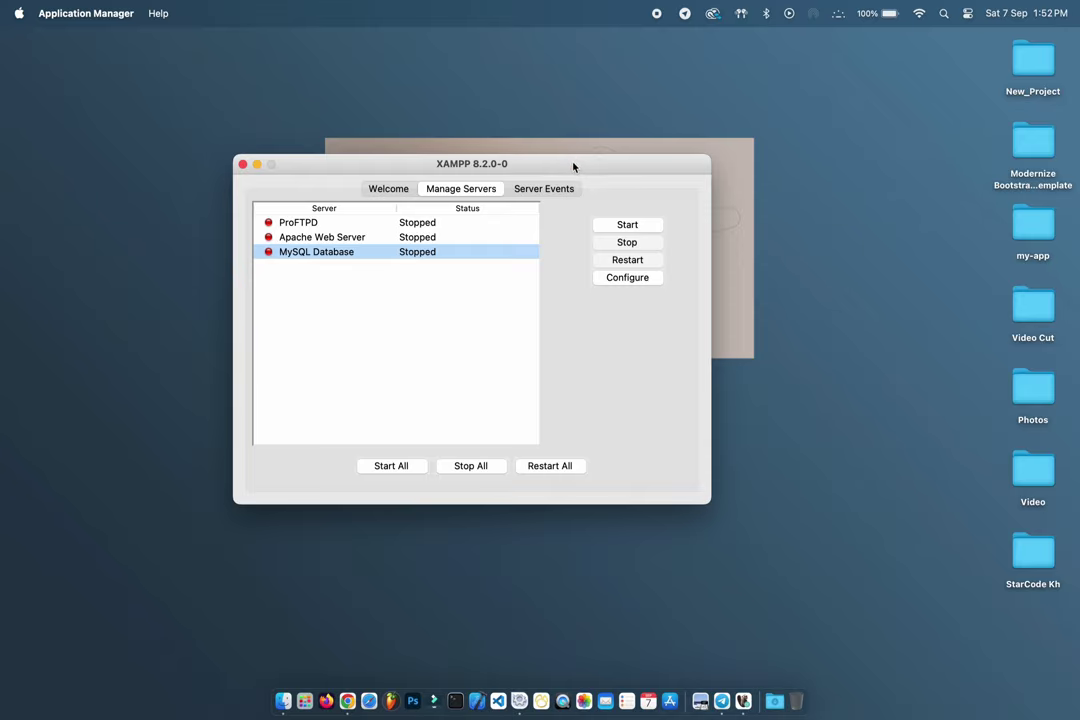
pyautogui.moveTo(573, 166); pyautogui.dragTo(292, 75)
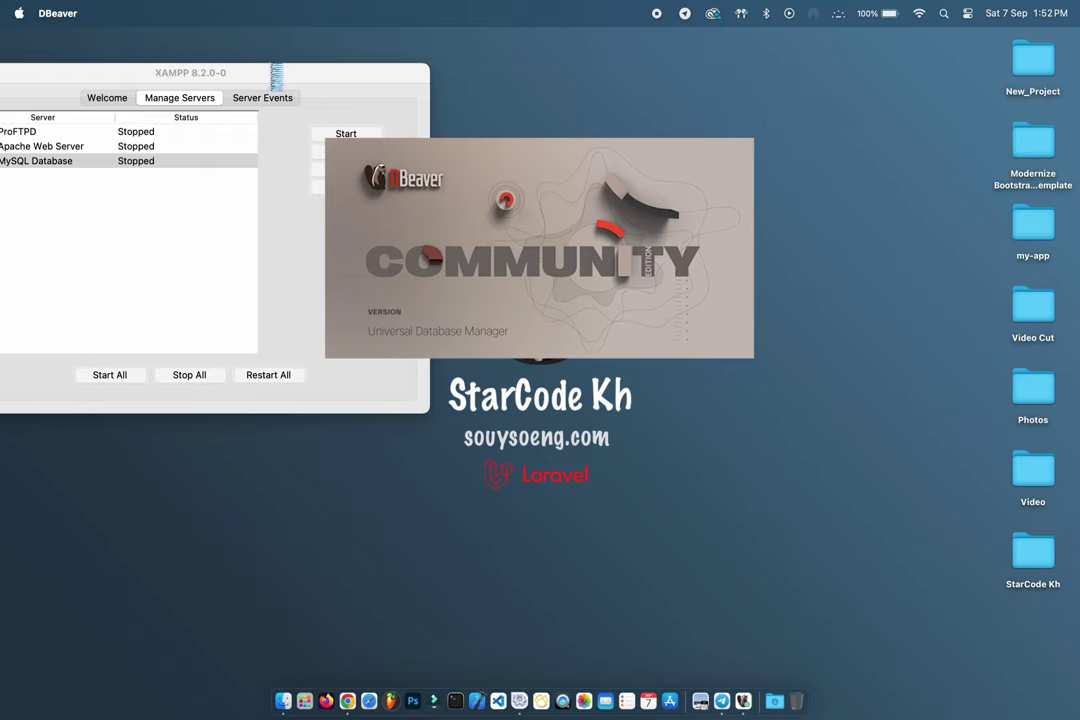
pyautogui.moveTo(304, 75); pyautogui.dragTo(371, 87)
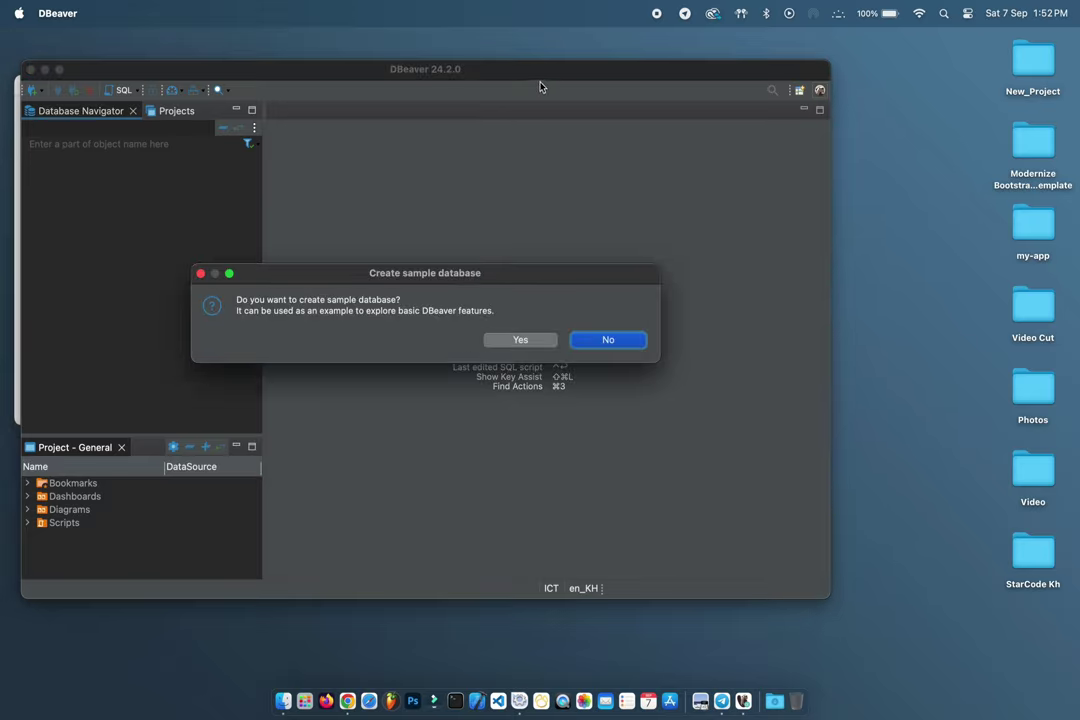
pyautogui.click(602, 340)
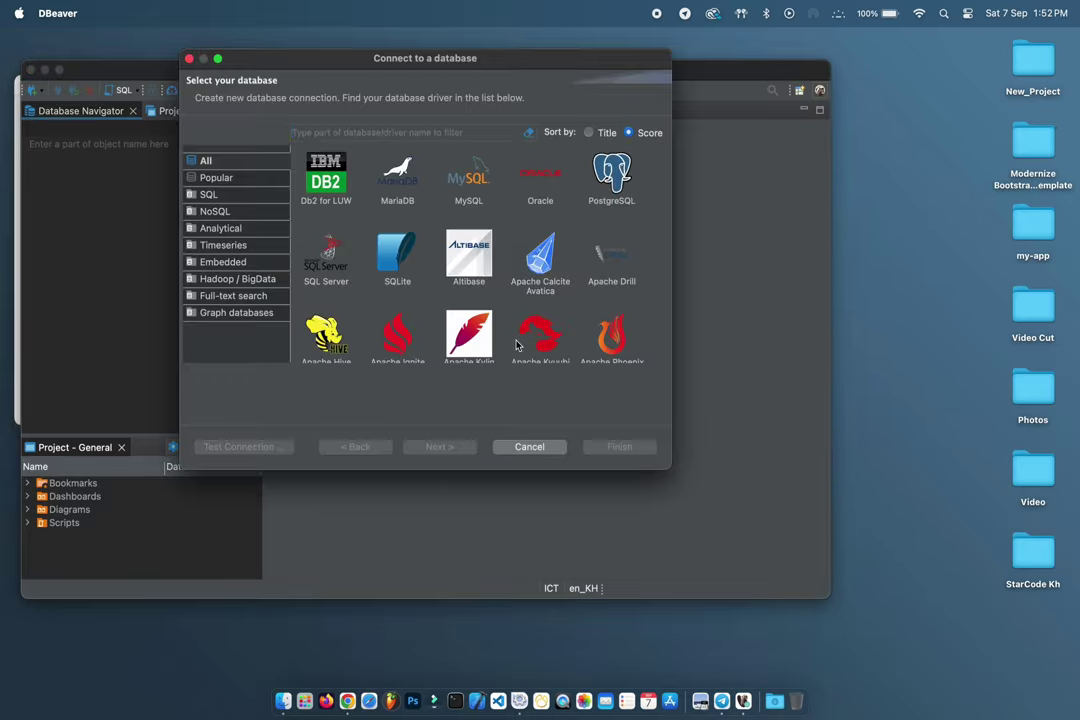
# Maximize the connection wizard and examine the driver categories from Popular through Graph databases, ending on the SQL category
pyautogui.click(743, 73)
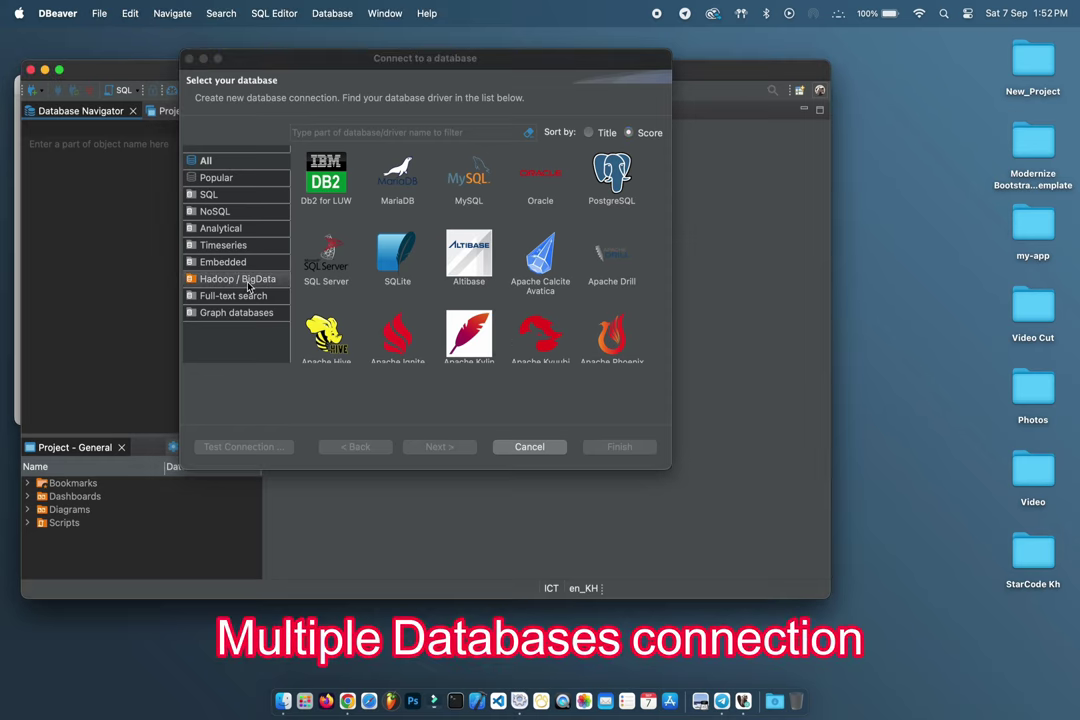
pyautogui.click(215, 58)
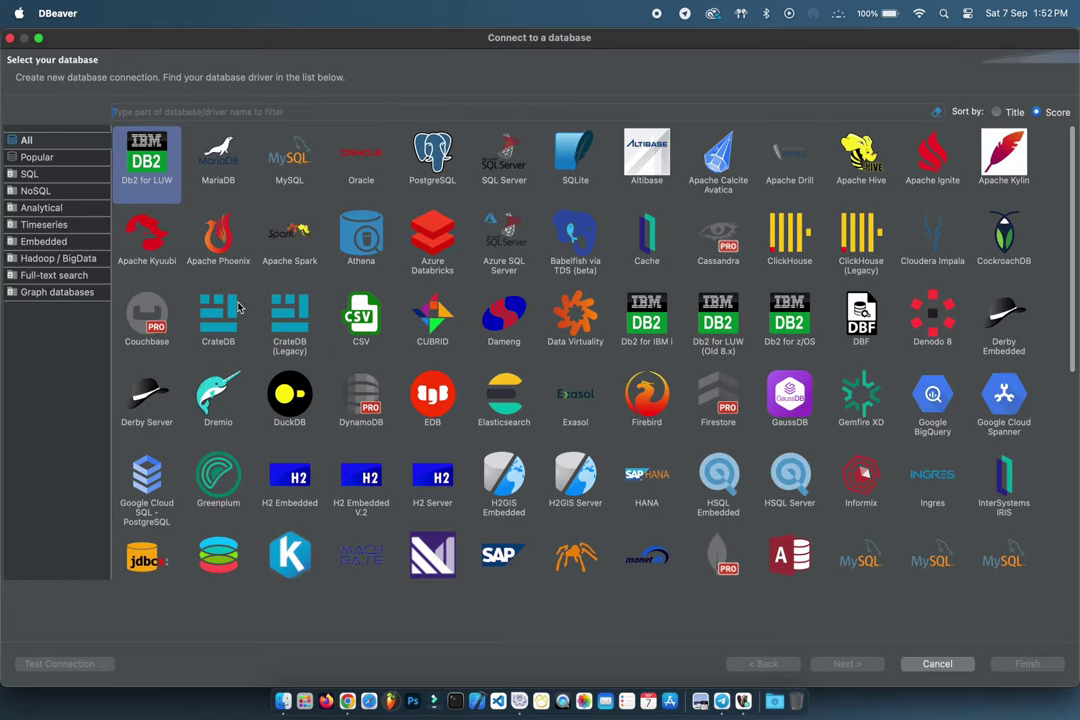
pyautogui.click(42, 157)
pyautogui.click(53, 176)
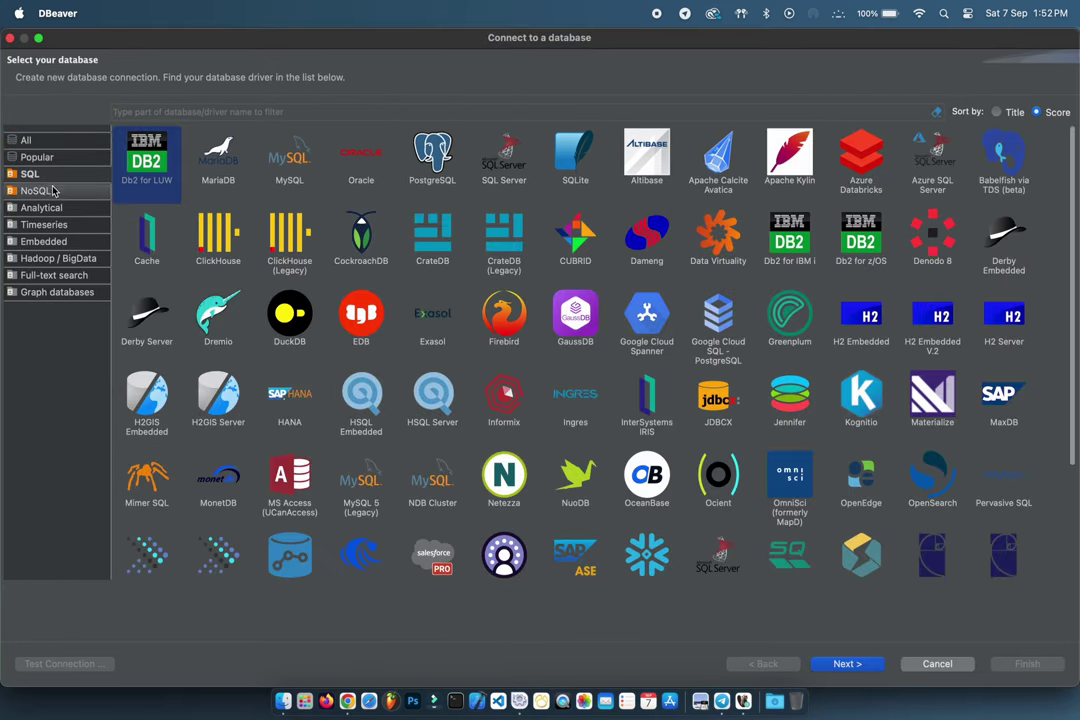
pyautogui.click(45, 191)
pyautogui.click(45, 208)
pyautogui.click(46, 224)
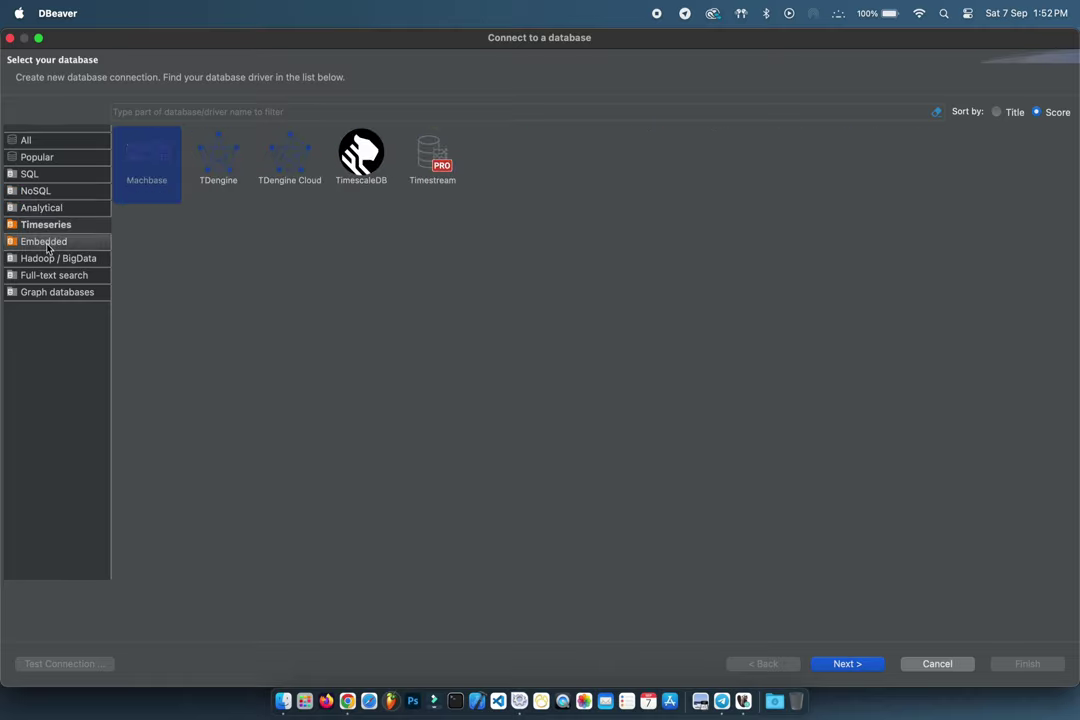
pyautogui.click(46, 241)
pyautogui.click(46, 258)
pyautogui.click(47, 276)
pyautogui.click(46, 293)
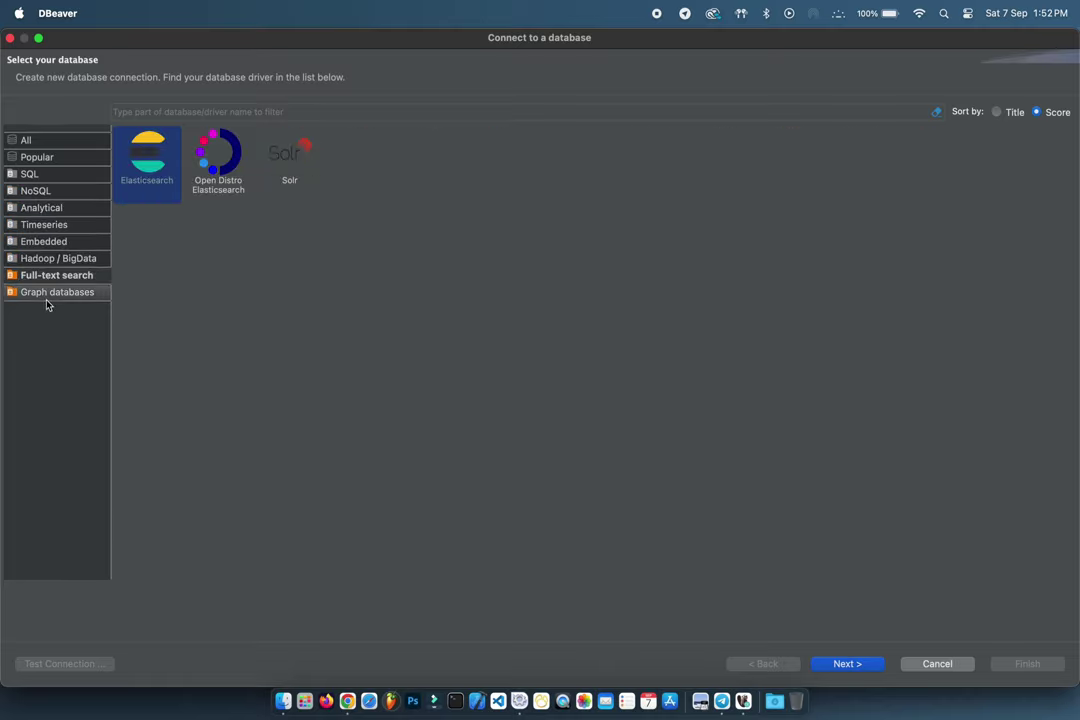
pyautogui.click(40, 191)
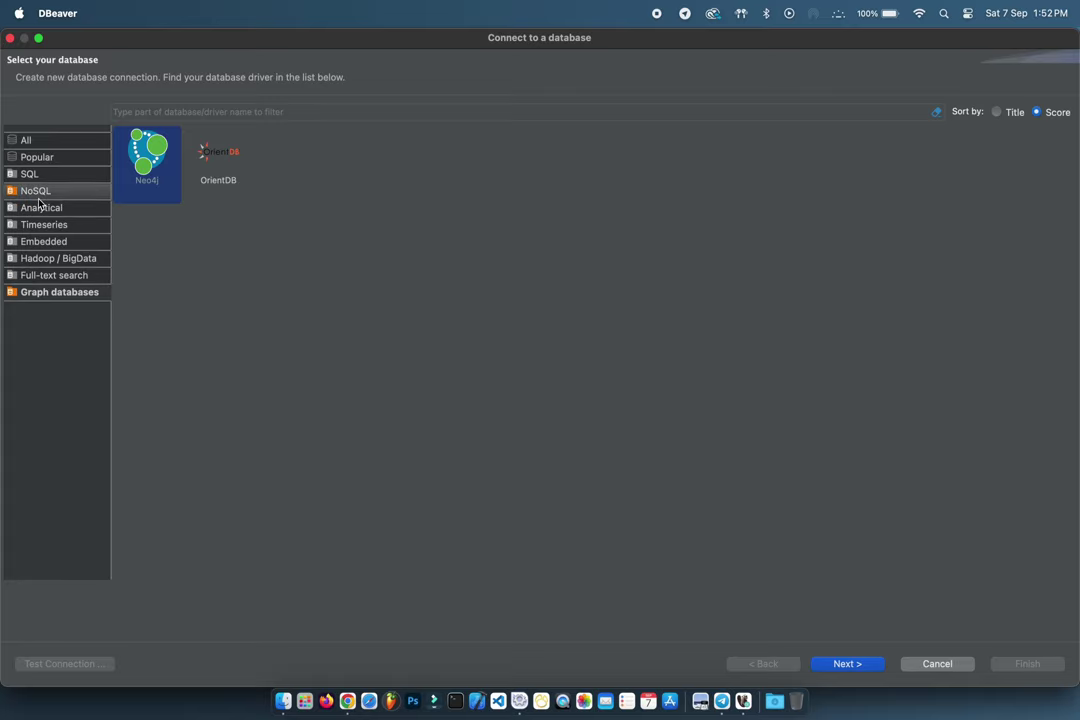
pyautogui.click(35, 175)
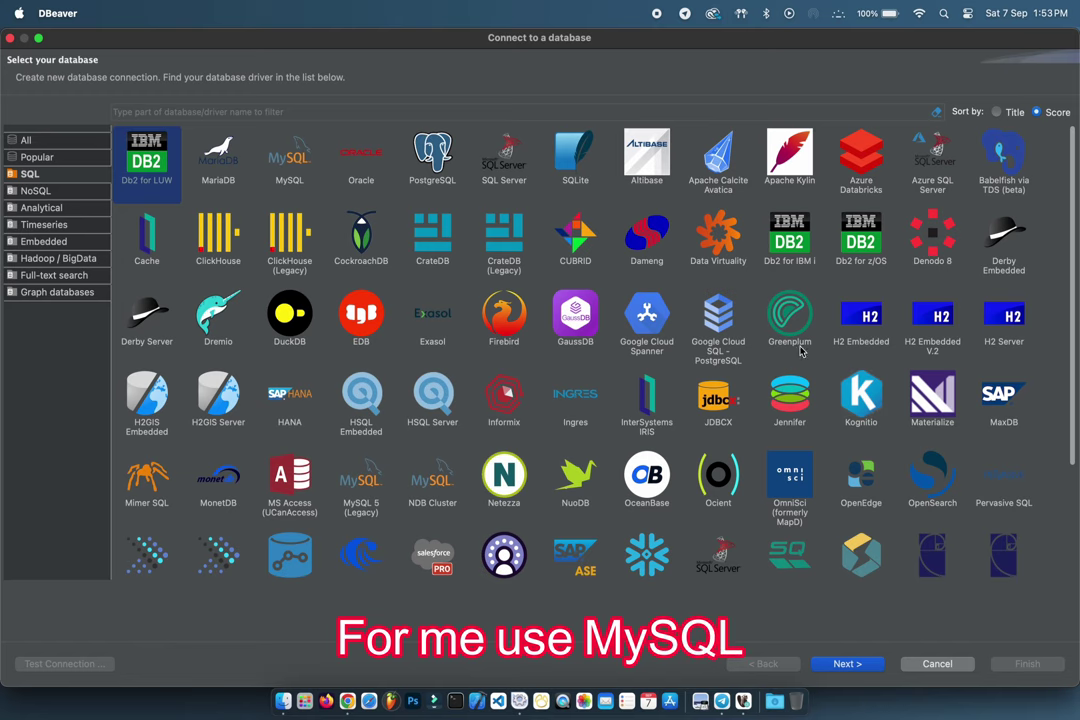
# Open the MySQL connection settings, restore the wizard to its smaller size and move it away from the Database Navigator
pyautogui.scroll(-2, 690, 384)
pyautogui.scroll(2, 671, 380)
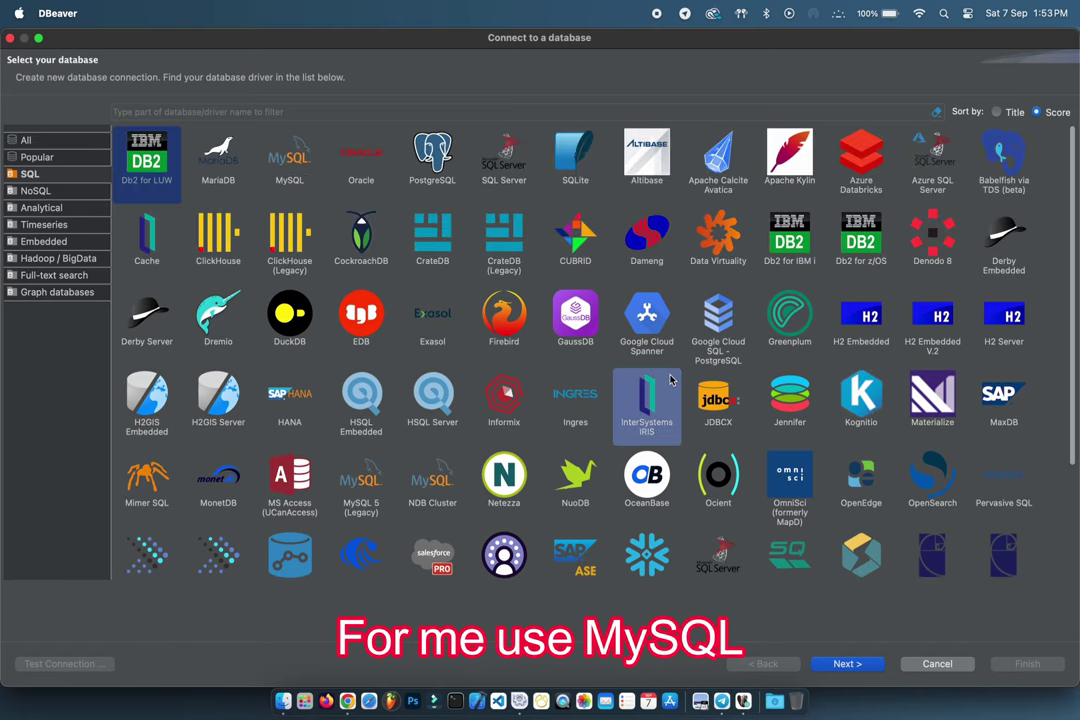
pyautogui.click(295, 160)
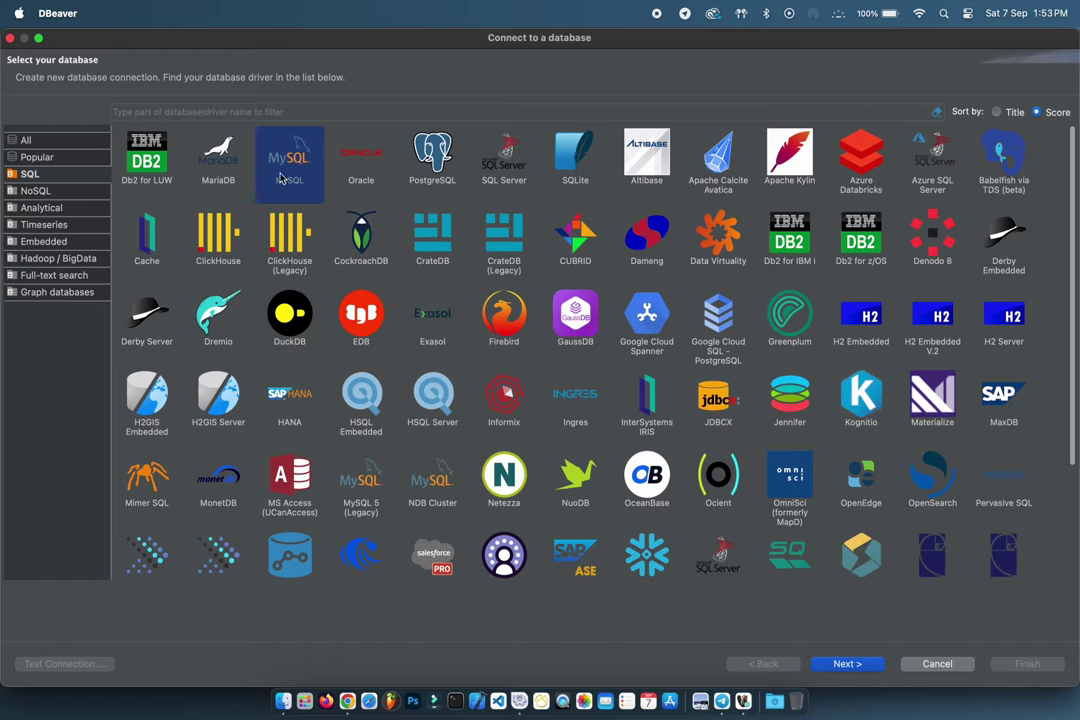
pyautogui.doubleClick(285, 158)
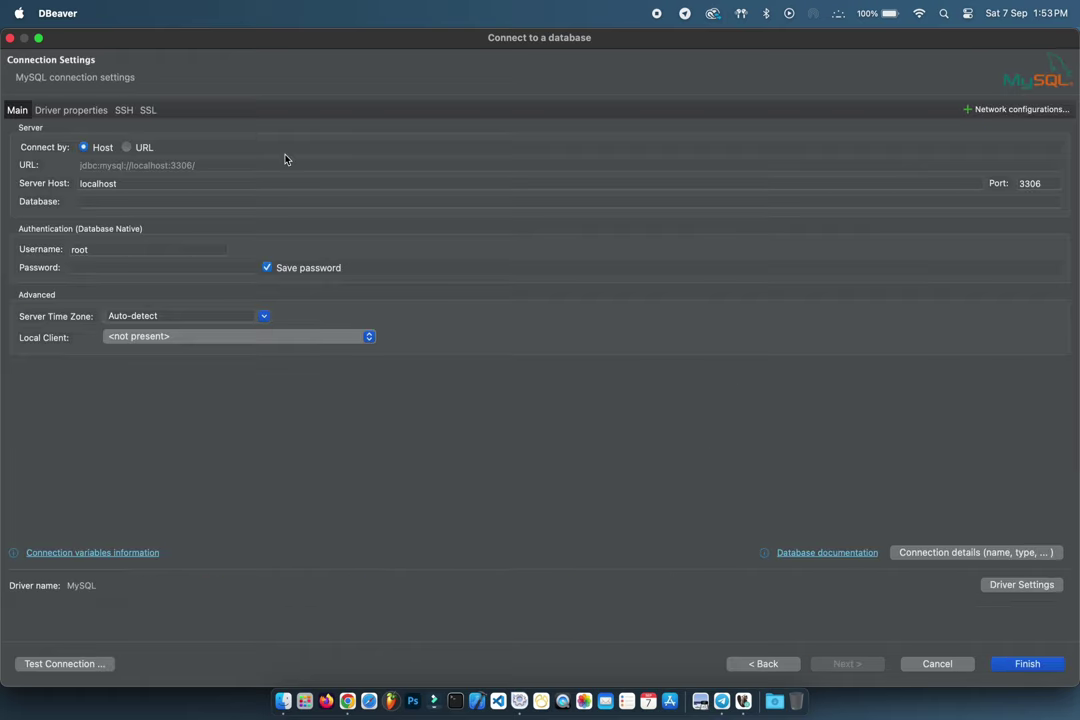
pyautogui.click(38, 40)
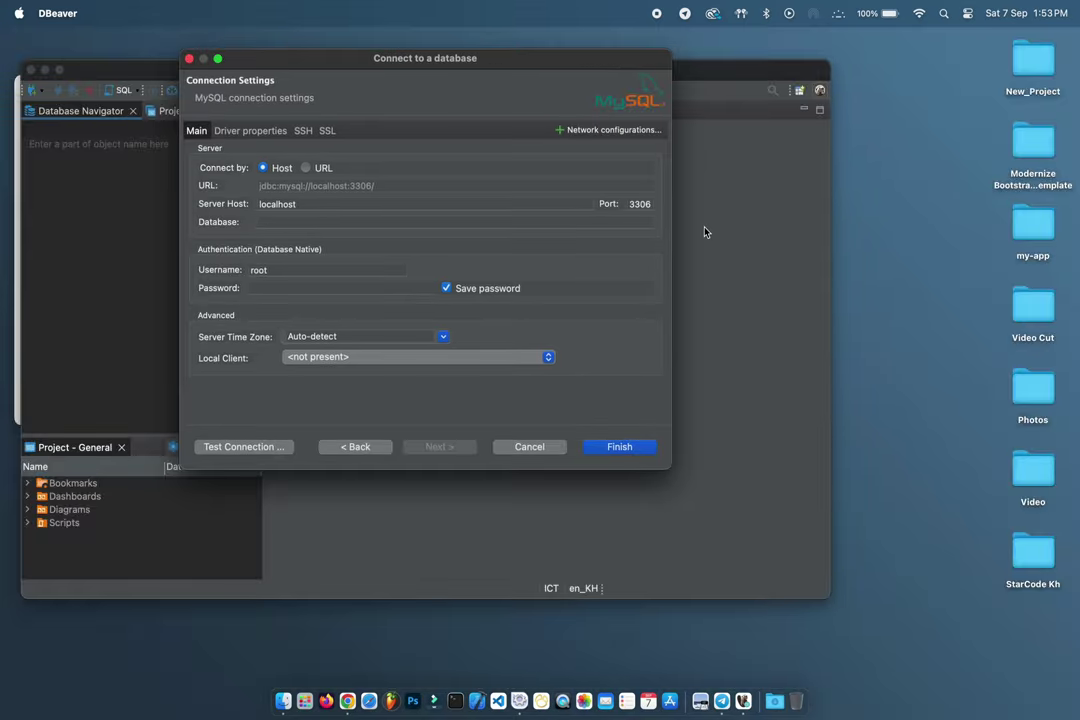
pyautogui.moveTo(501, 65); pyautogui.dragTo(661, 92)
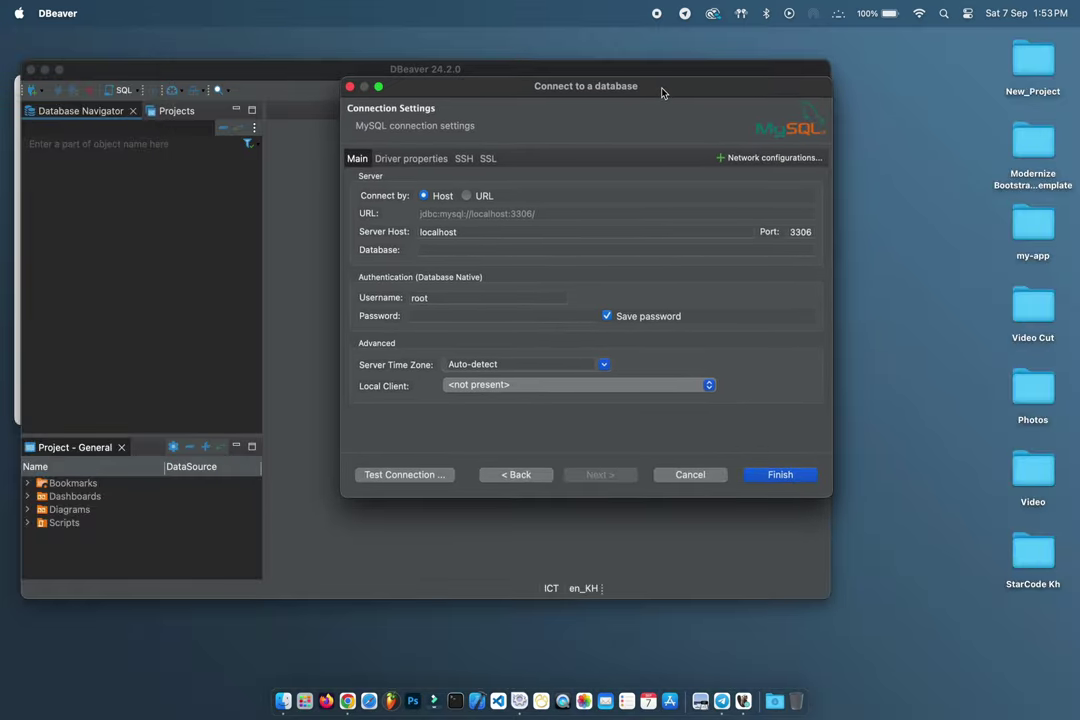
# Examine the MySQL server host, username and password fields and compare connecting by URL with connecting by host
pyautogui.doubleClick(470, 232)
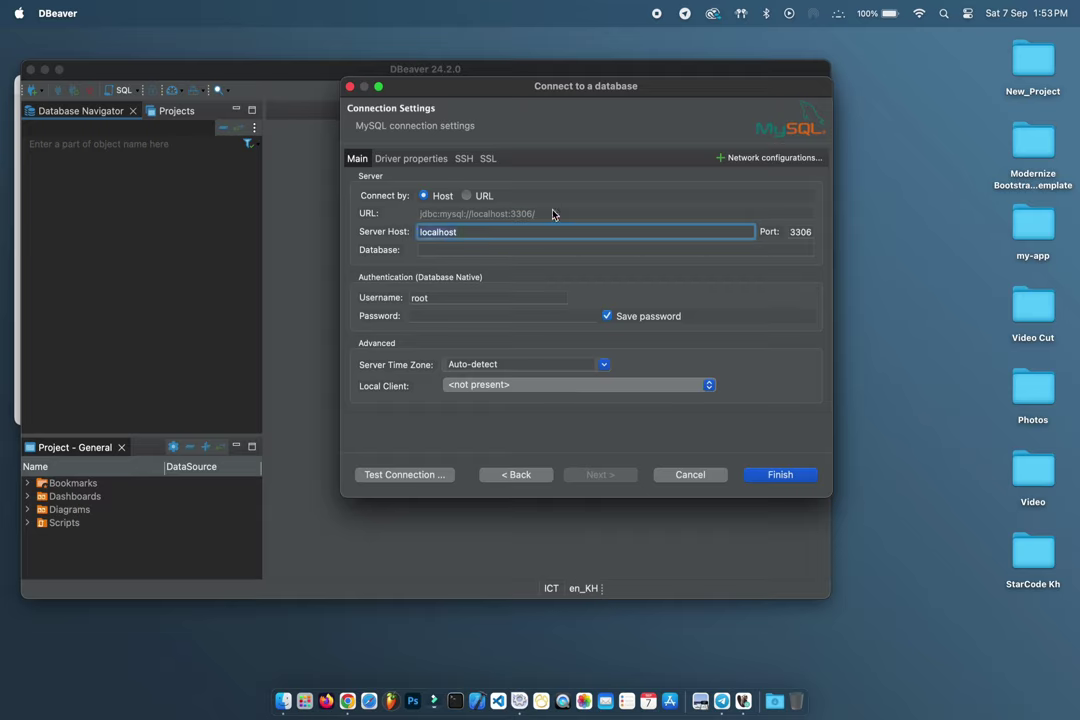
pyautogui.click(447, 299)
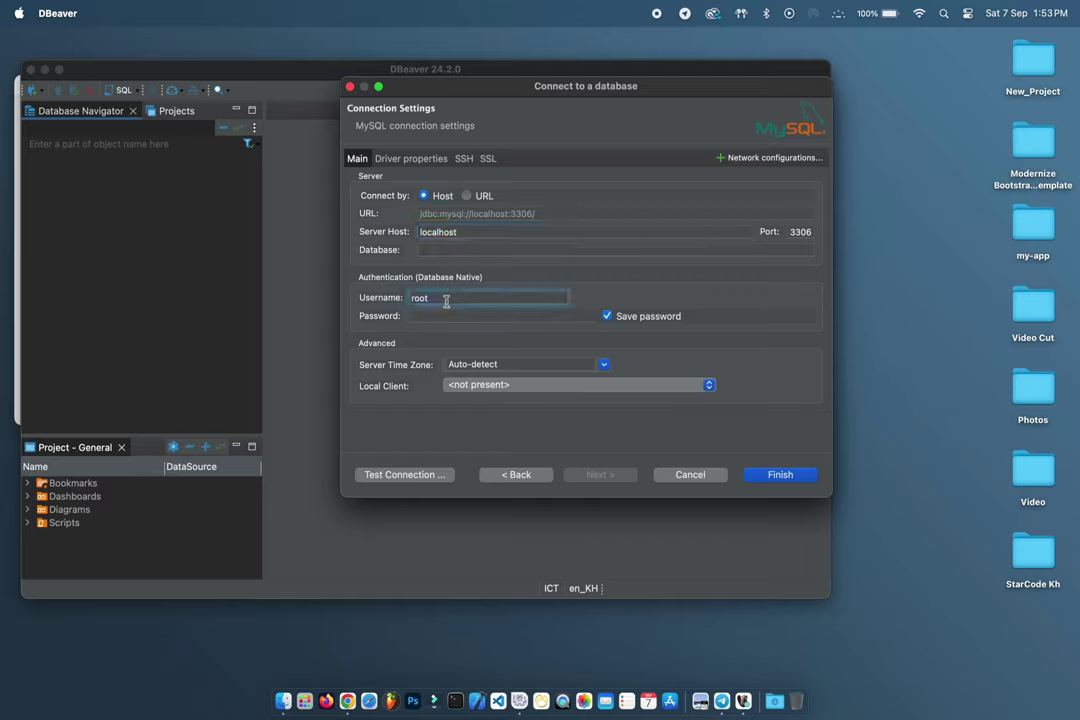
pyautogui.click(474, 318)
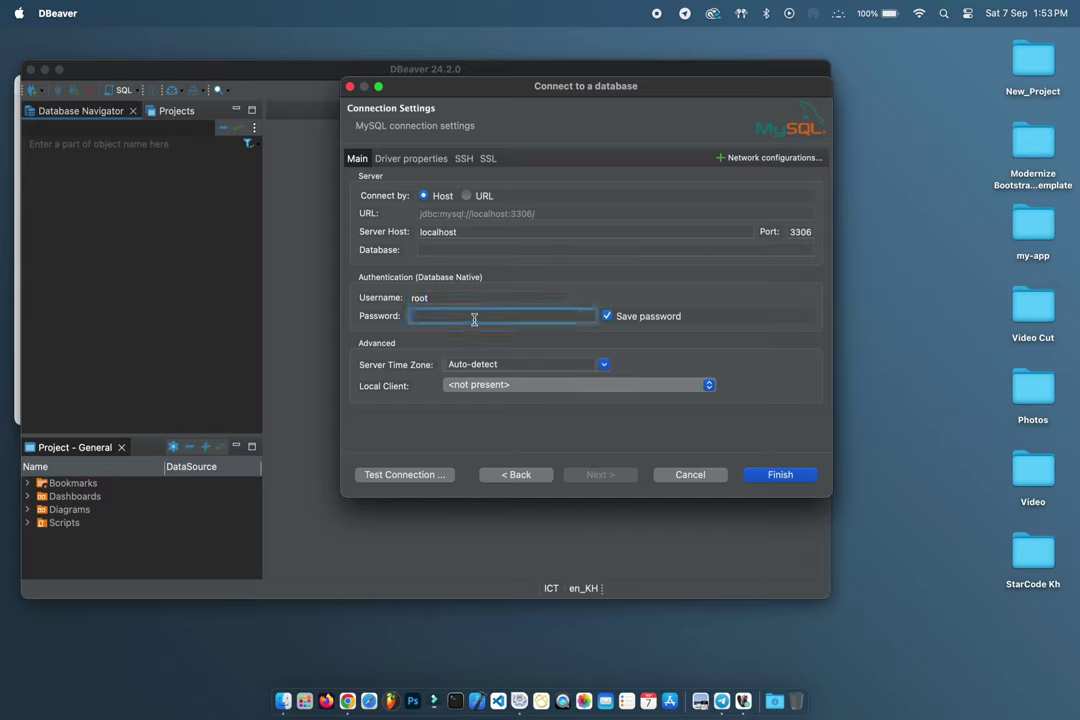
pyautogui.click(478, 300)
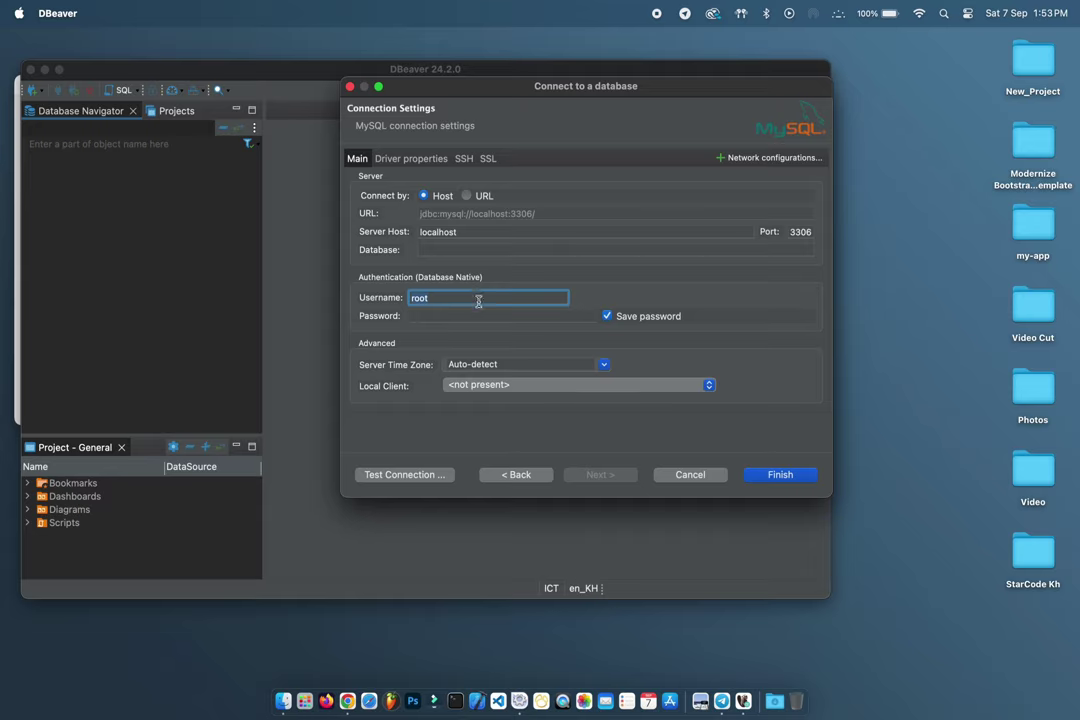
pyautogui.click(467, 196)
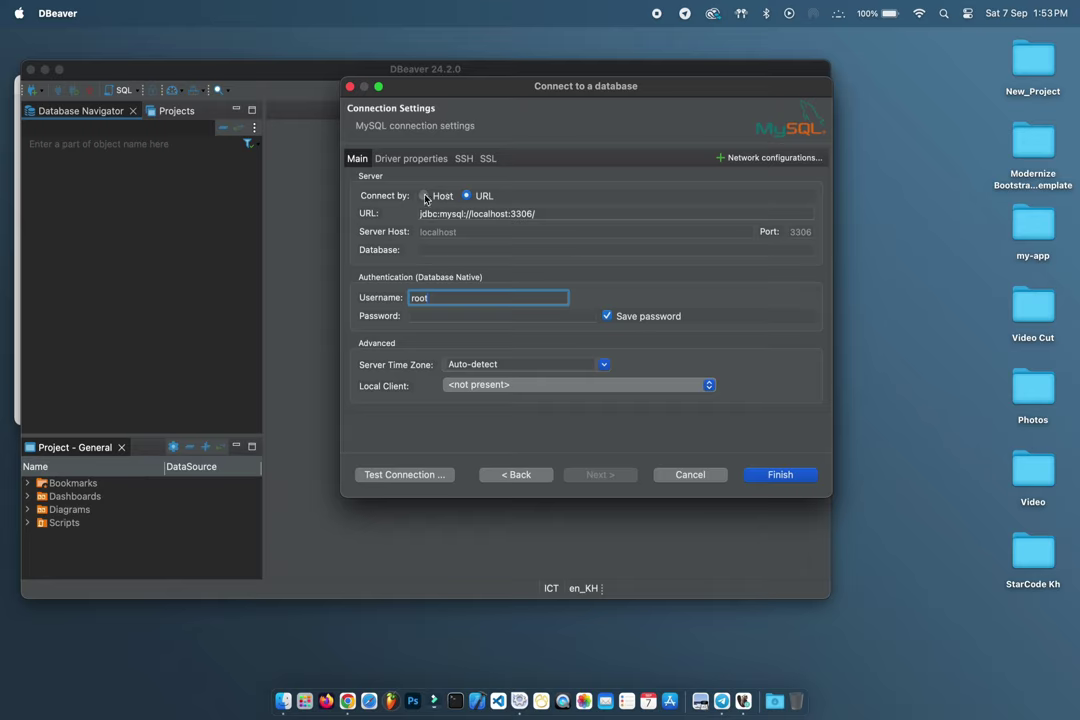
pyautogui.click(424, 196)
# Review the SSH, SSL and driver properties settings without downloading the driver, and cancel the connection wizard
pyautogui.click(463, 159)
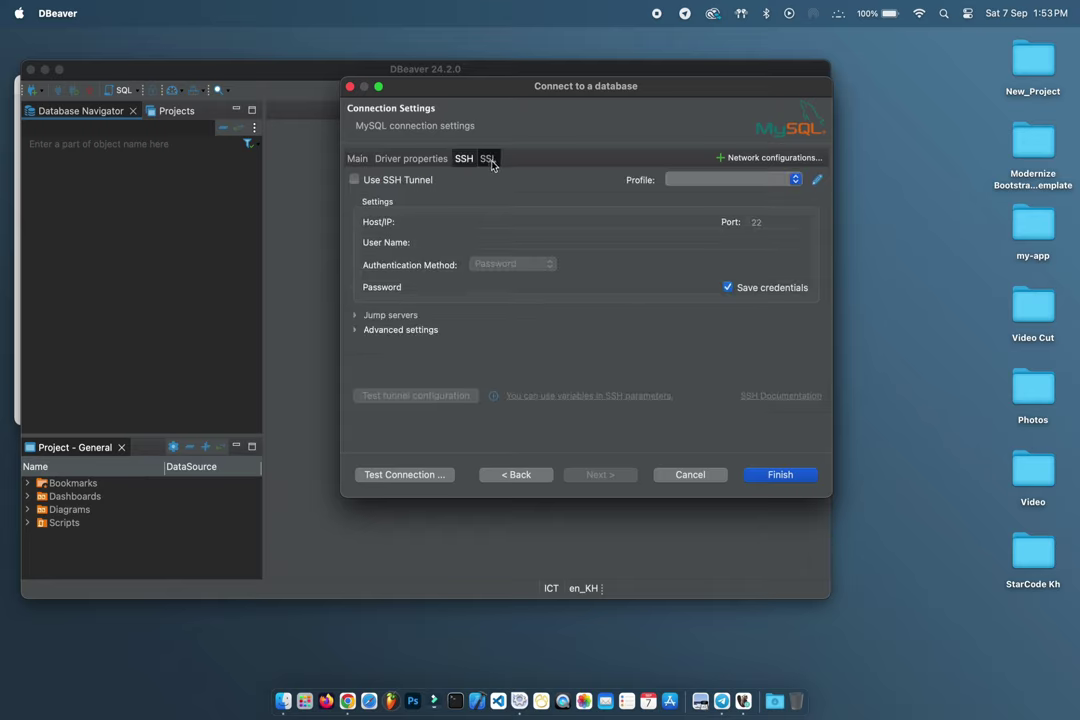
pyautogui.click(489, 160)
pyautogui.click(464, 160)
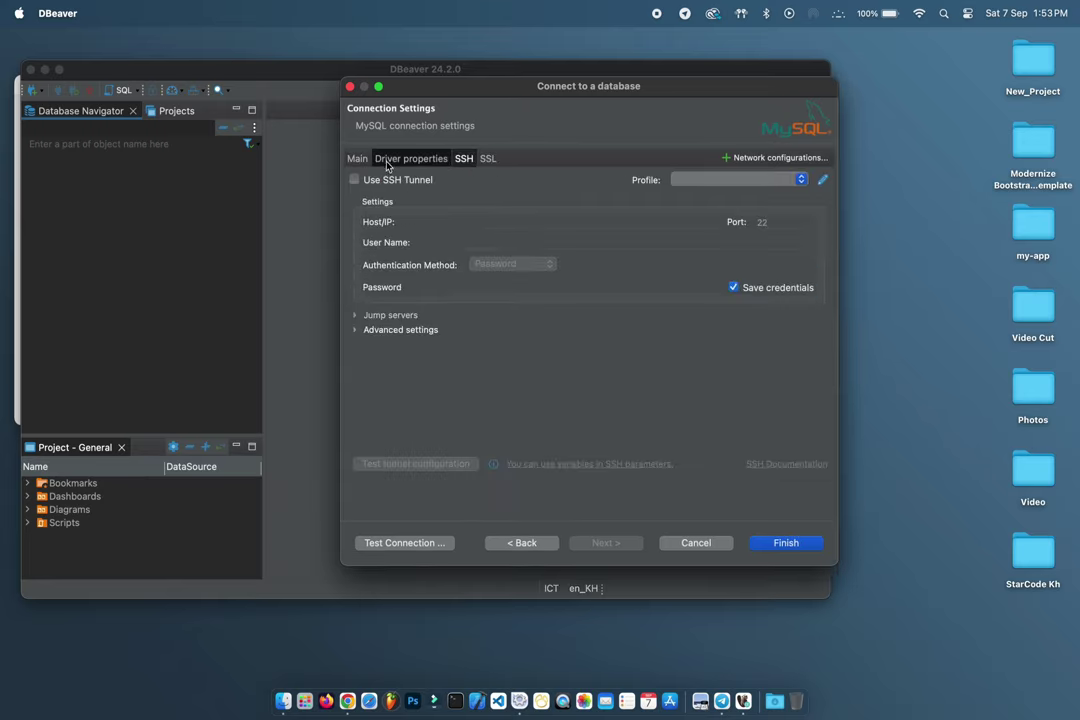
pyautogui.click(410, 160)
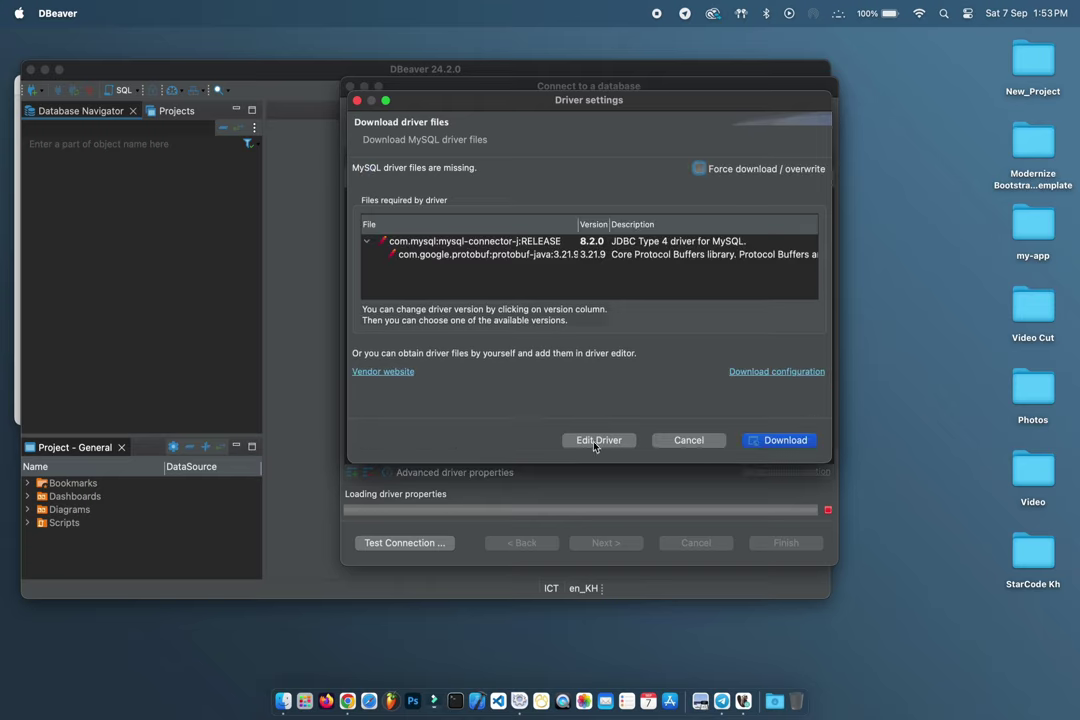
pyautogui.click(672, 442)
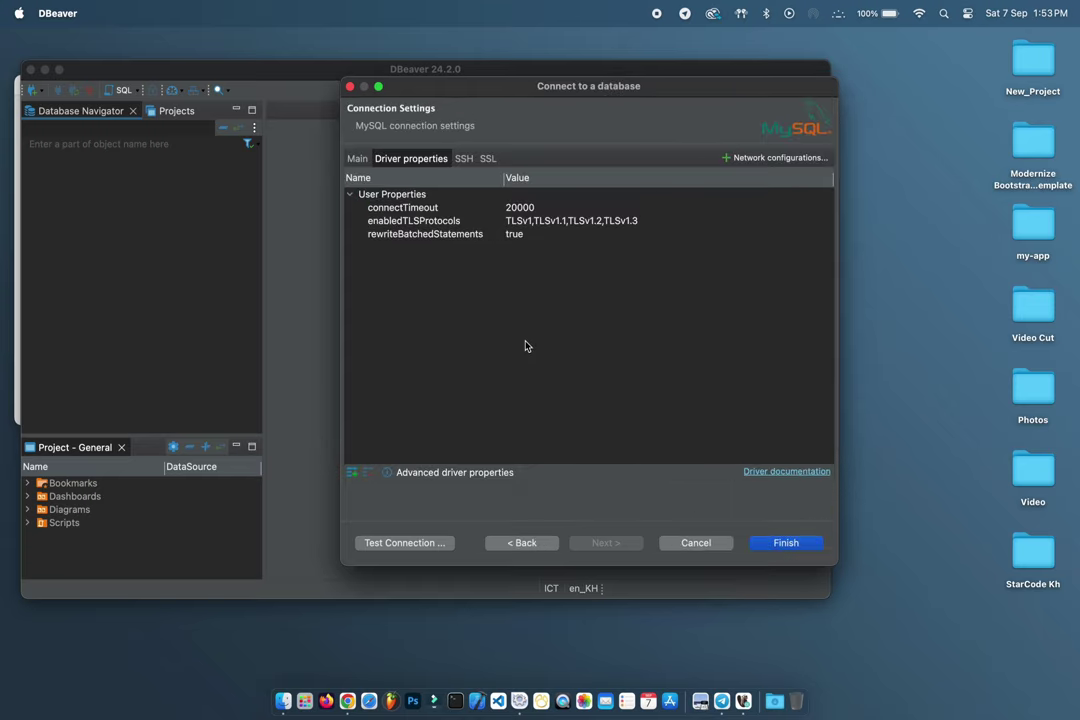
pyautogui.click(464, 159)
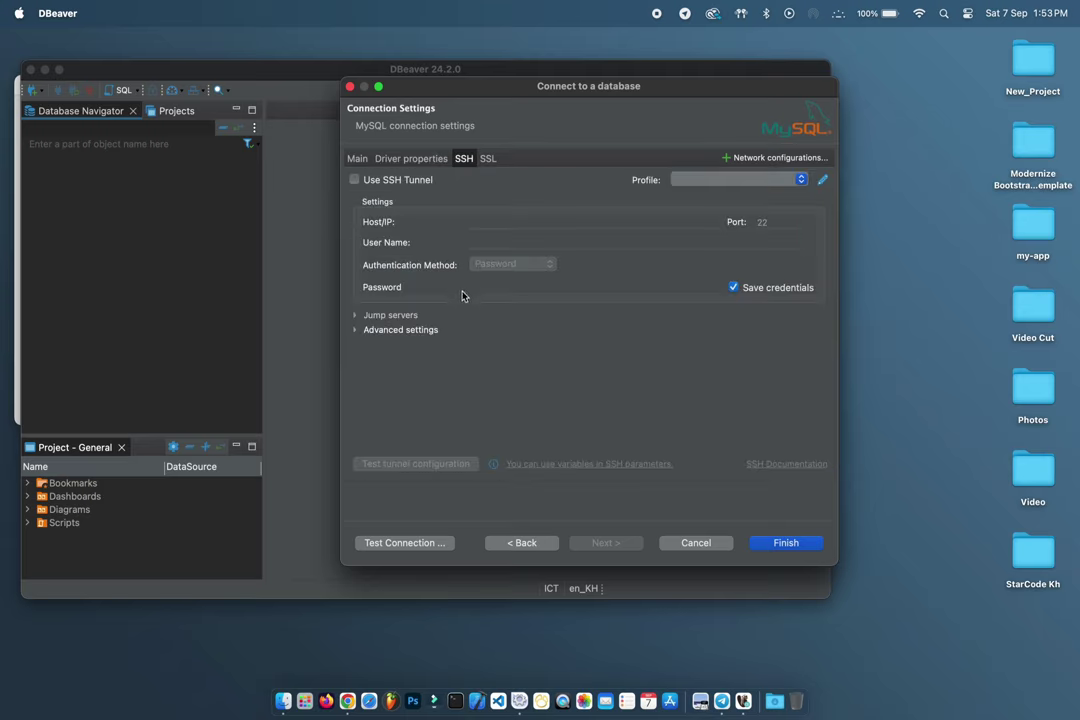
pyautogui.click(487, 160)
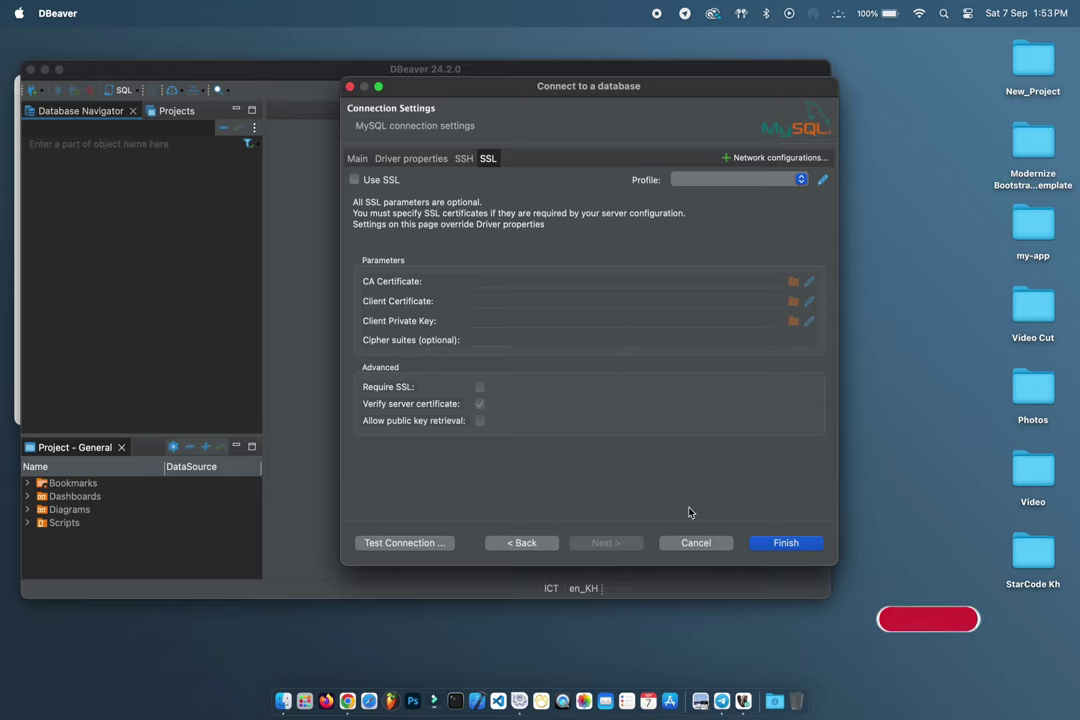
pyautogui.click(695, 542)
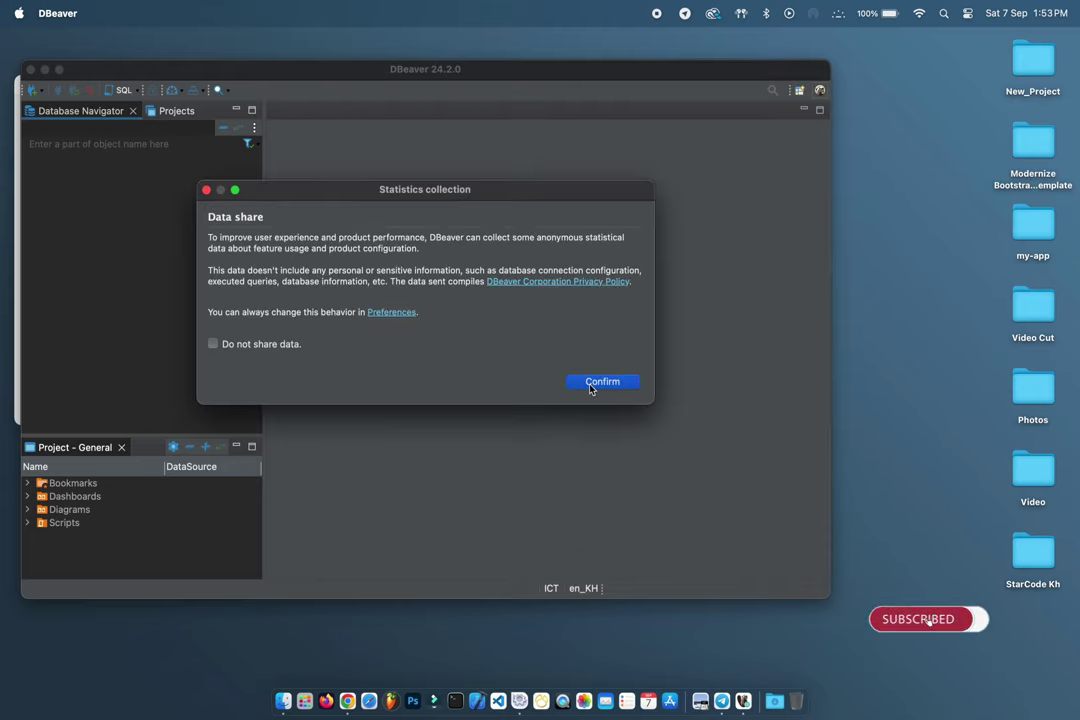
# Dismiss the statistics collection notice and move the DBeaver window aside so the XAMPP server list is uncovered
pyautogui.click(207, 191)
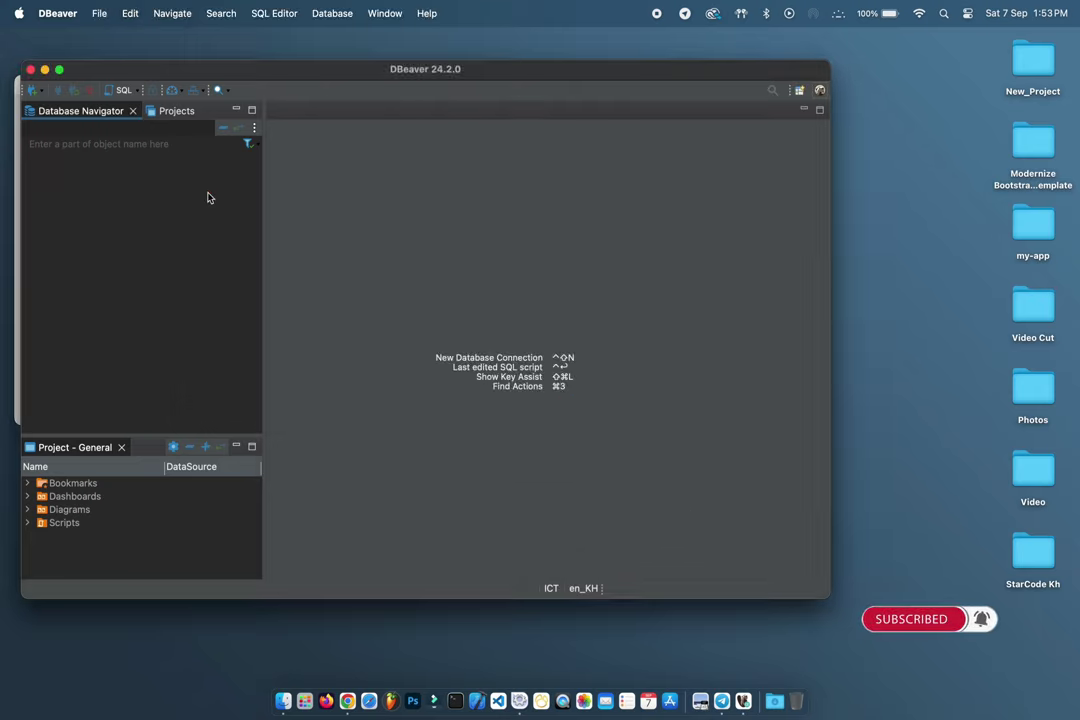
pyautogui.moveTo(495, 80); pyautogui.dragTo(686, 103)
pyautogui.moveTo(162, 95)
pyautogui.mouseDown()
pyautogui.moveTo(135, 87)
pyautogui.moveTo(171, 92)
pyautogui.moveTo(152, 92)
pyautogui.mouseUp()
pyautogui.click(685, 268)
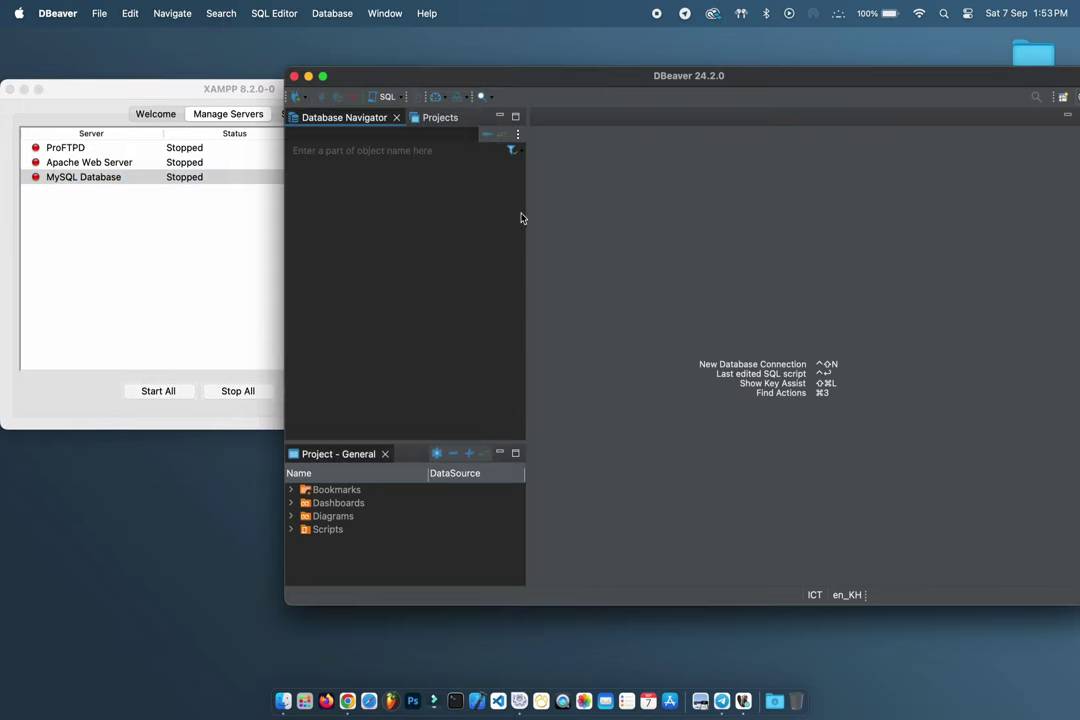
# Start a new database connection with the MySQL driver and move its settings dialog next to the XAMPP window
pyautogui.click(297, 103)
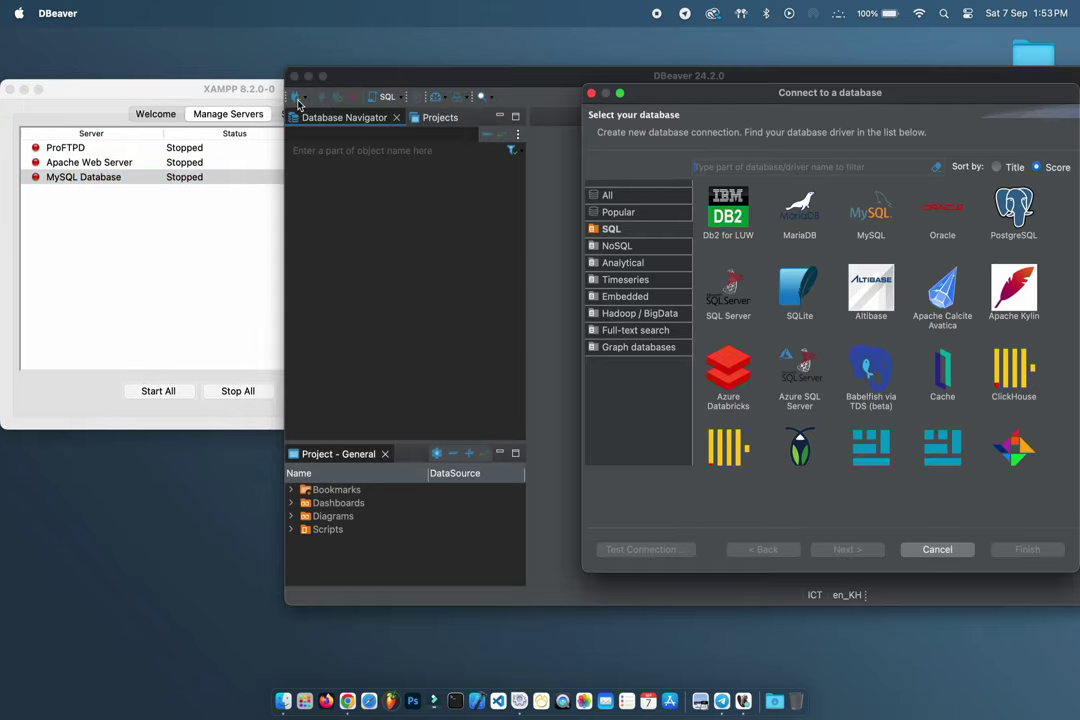
pyautogui.click(886, 215)
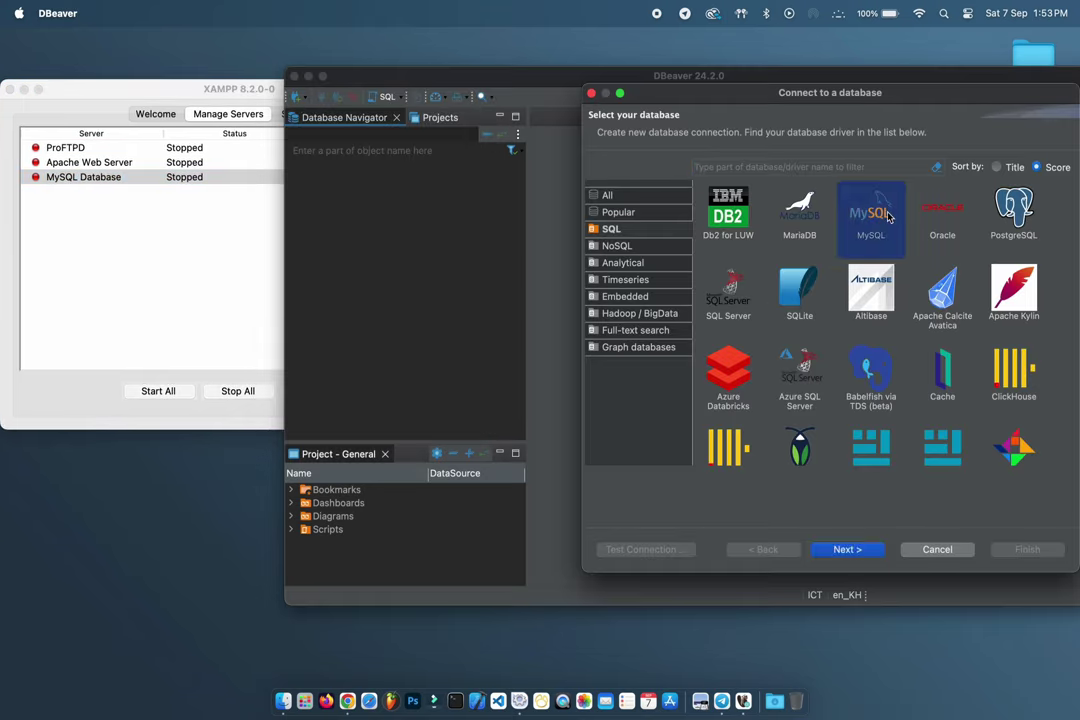
pyautogui.click(852, 551)
pyautogui.moveTo(762, 100); pyautogui.dragTo(472, 112)
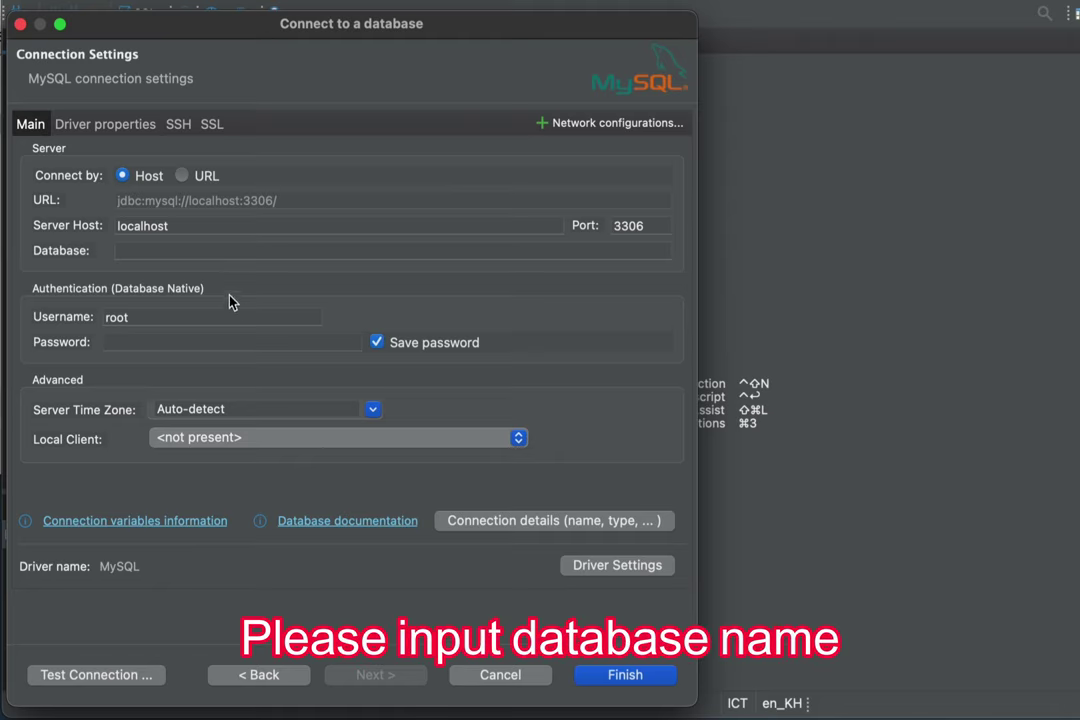
# Switch to Visual Studio Code and copy the database name db_hr_management from the project's .env file for the connection's Database field
pyautogui.click(194, 249)
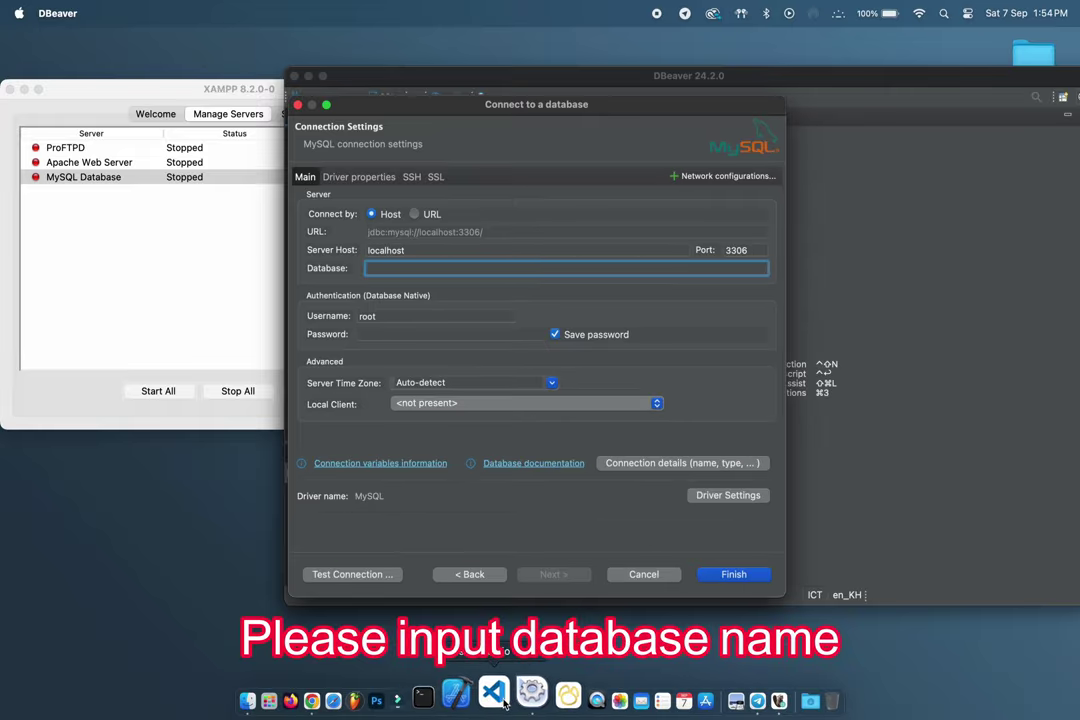
pyautogui.click(497, 696)
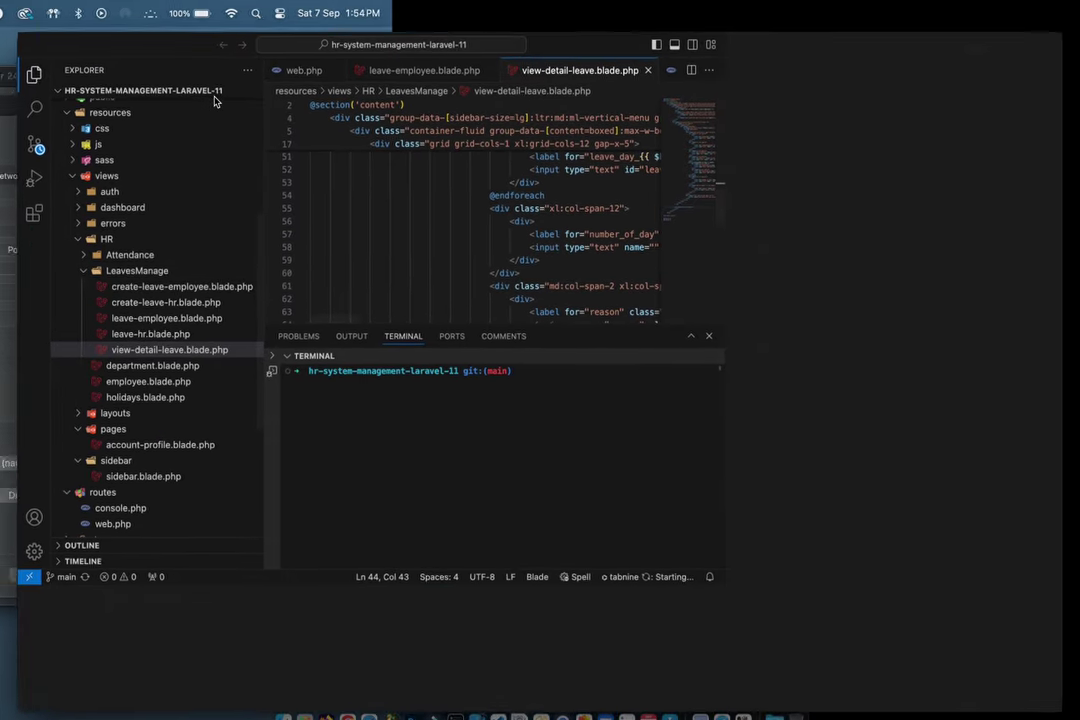
pyautogui.scroll(-3, 185, 470)
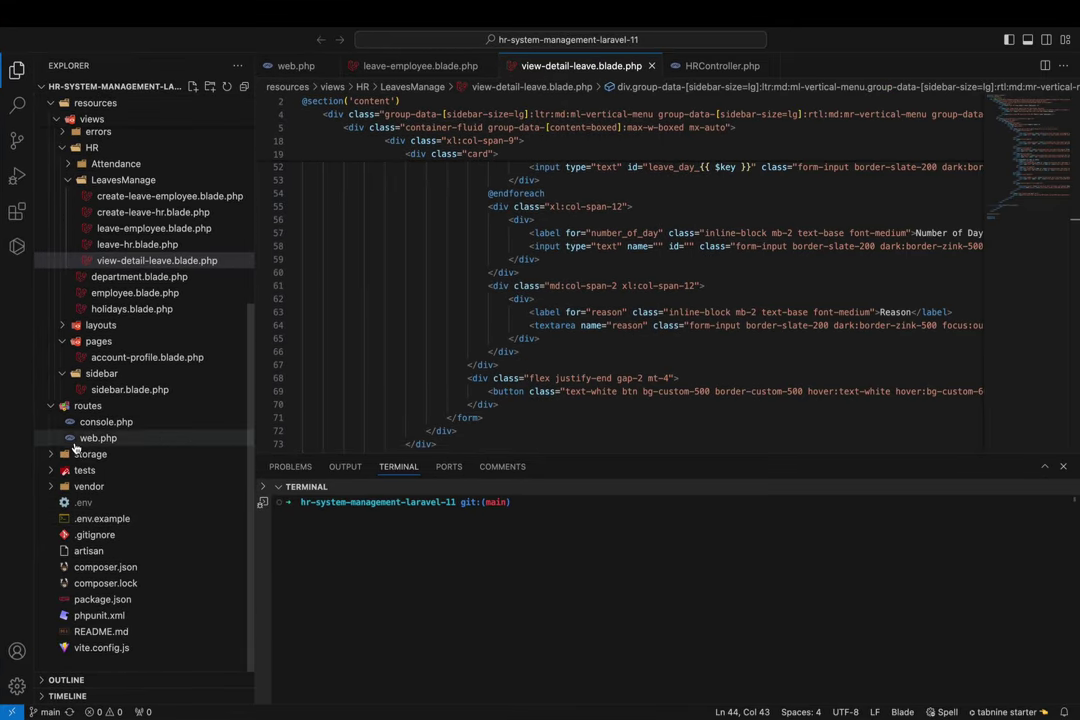
pyautogui.click(88, 503)
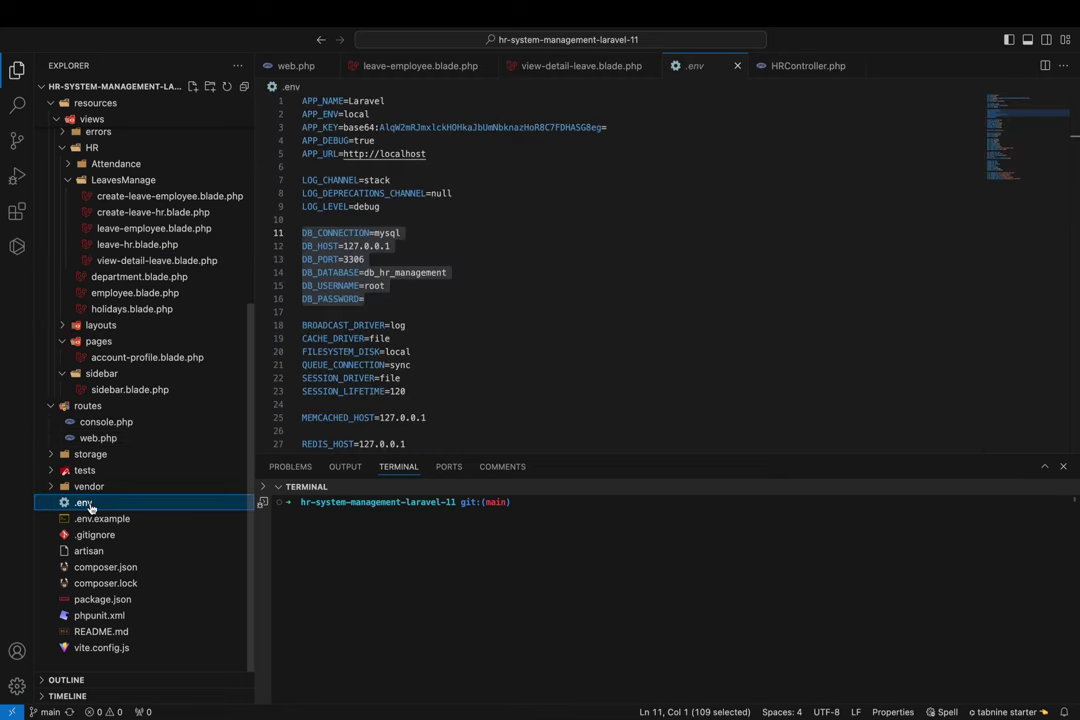
pyautogui.doubleClick(417, 270)
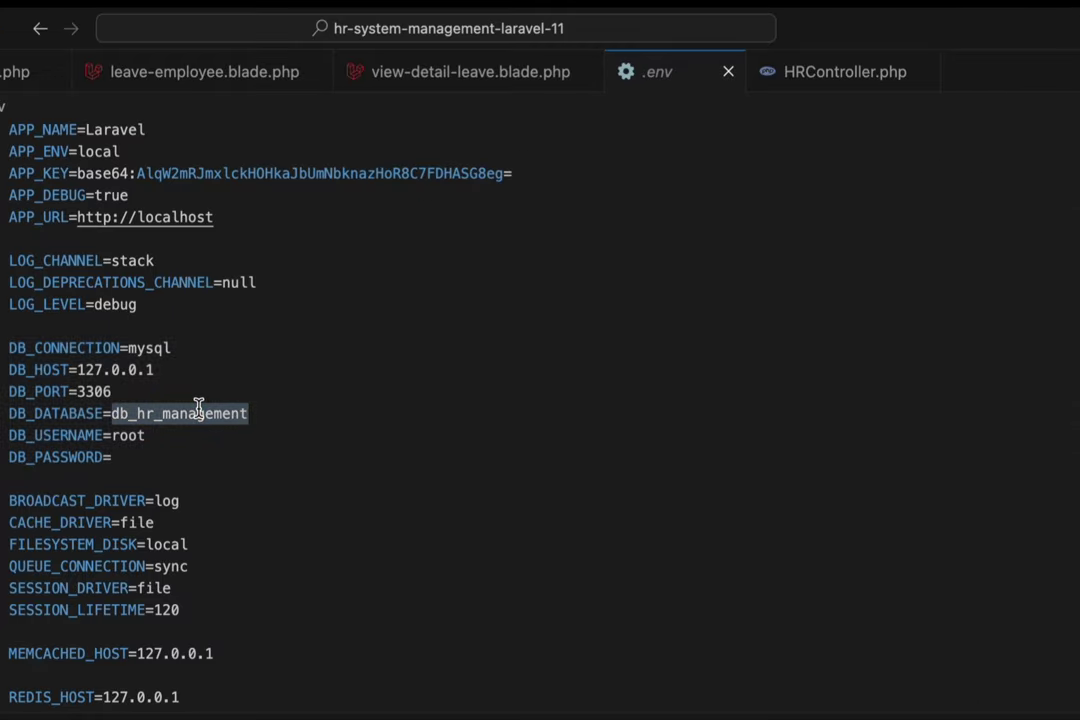
pyautogui.rightClick(417, 270)
pyautogui.click(239, 557)
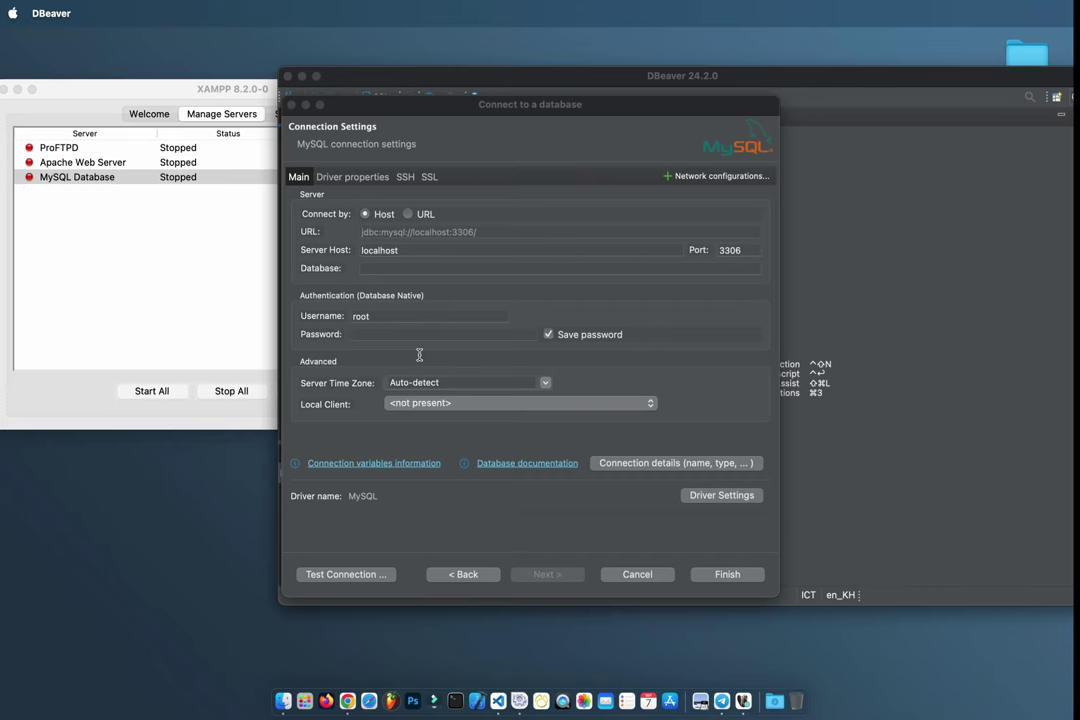
# Paste db_hr_management as the connection's database and check the port and username fields
pyautogui.click(382, 269)
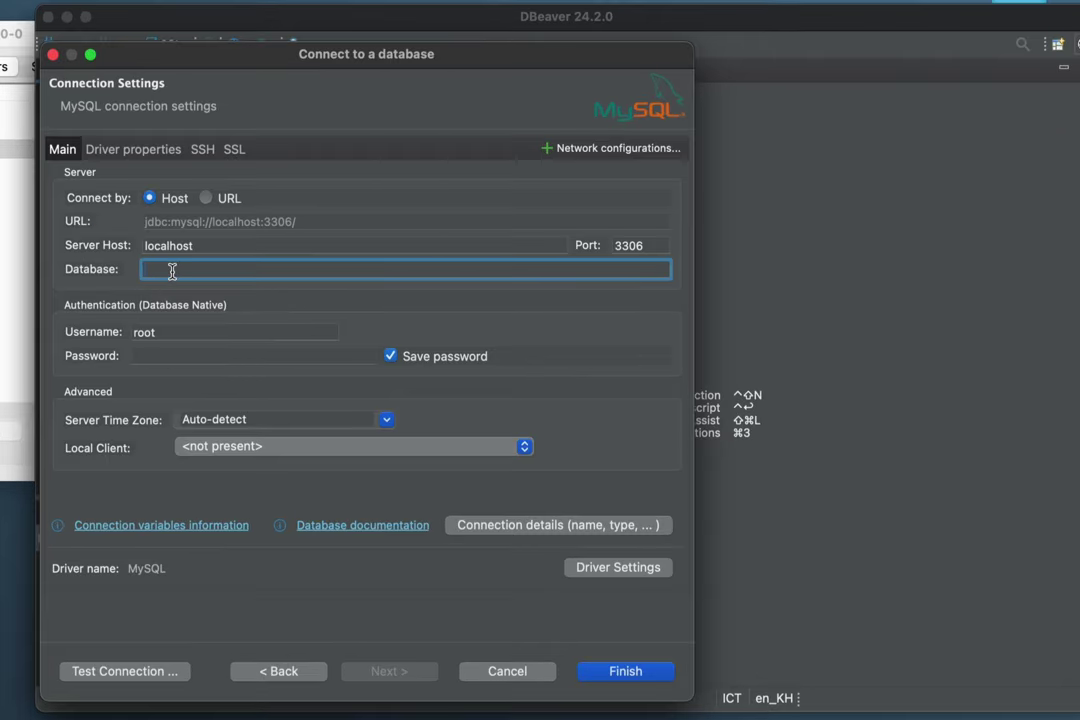
pyautogui.rightClick(173, 271)
pyautogui.click(199, 326)
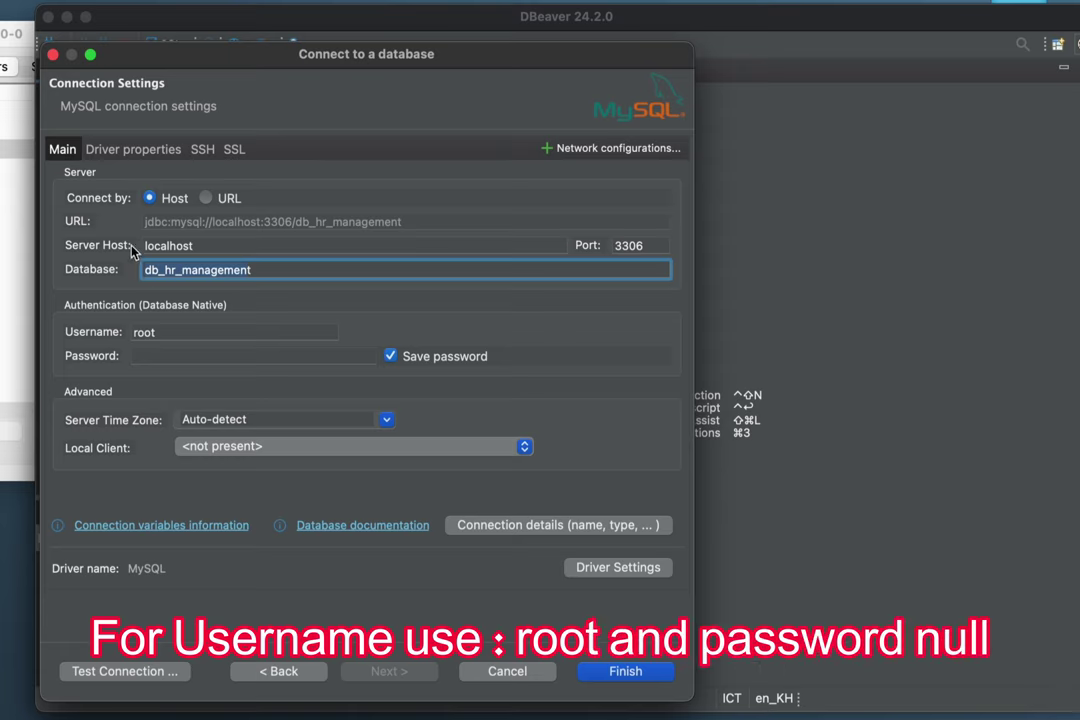
pyautogui.click(653, 245)
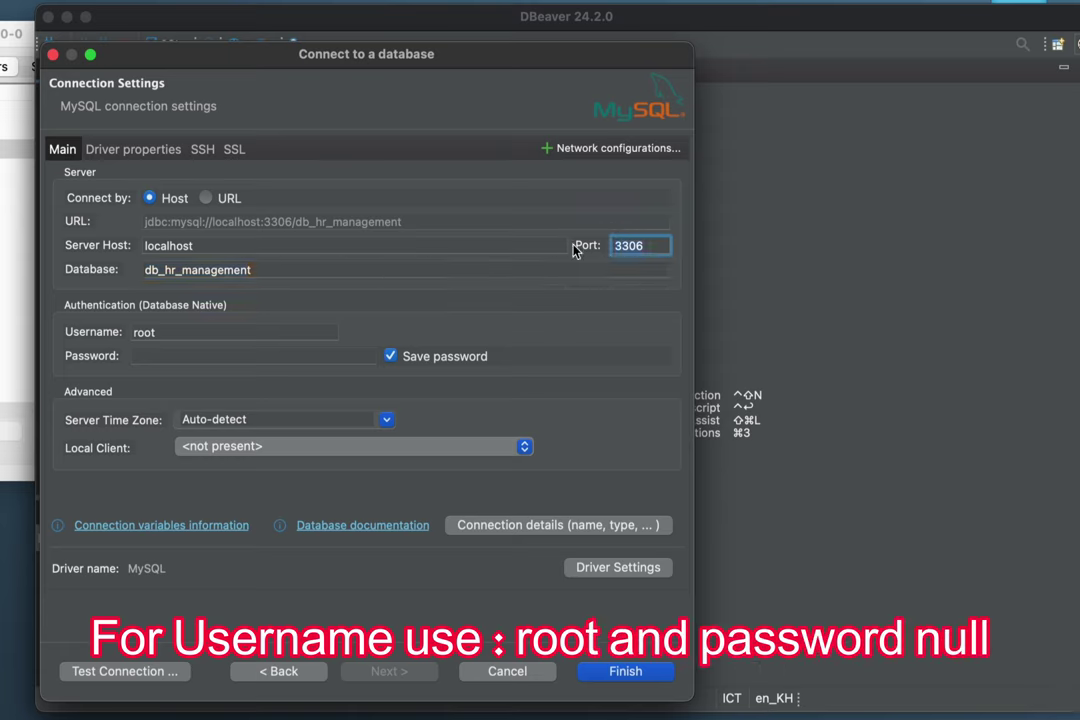
pyautogui.click(150, 332)
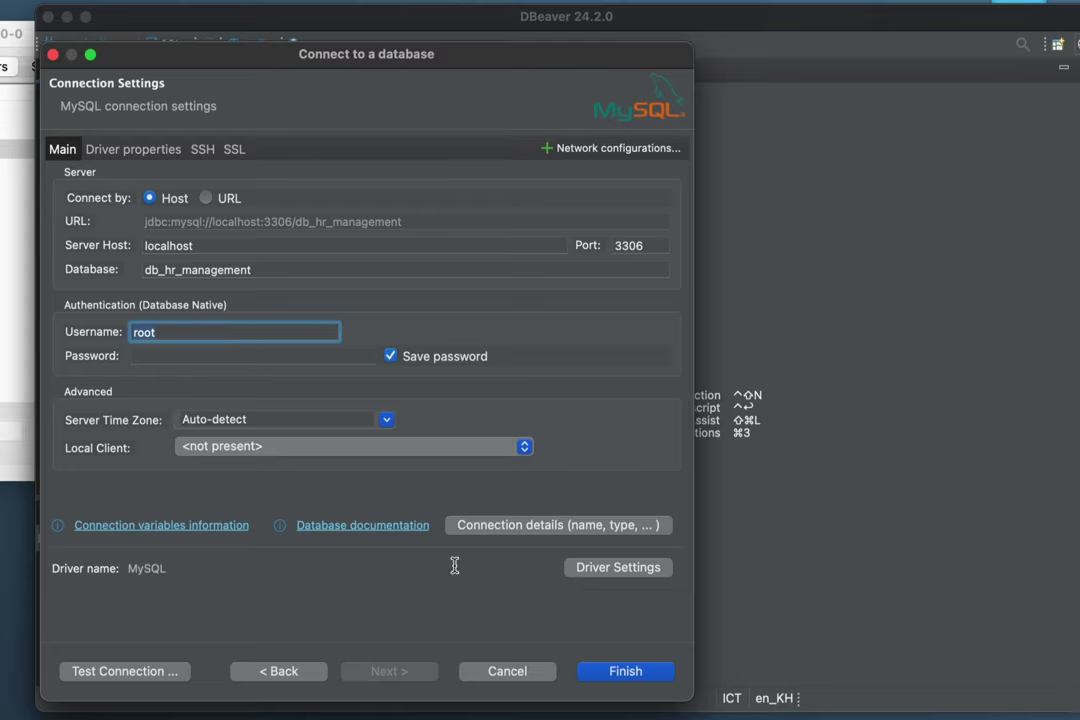
# Download the missing MySQL driver files and test the connection to db_hr_management
pyautogui.click(160, 671)
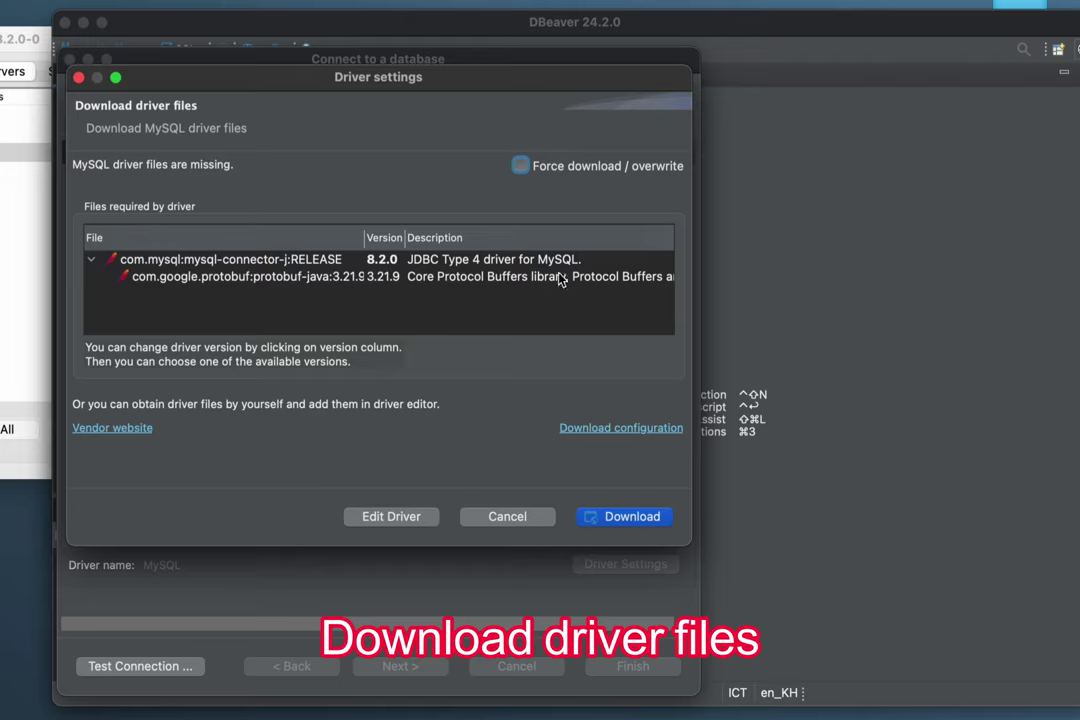
pyautogui.click(626, 518)
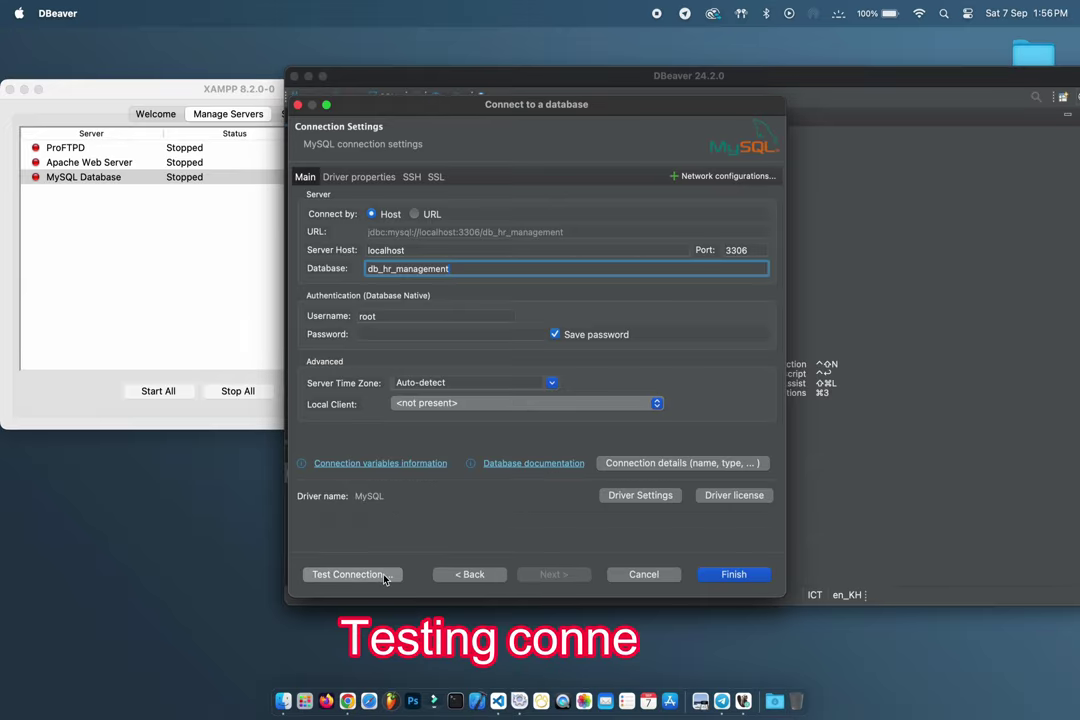
pyautogui.click(357, 574)
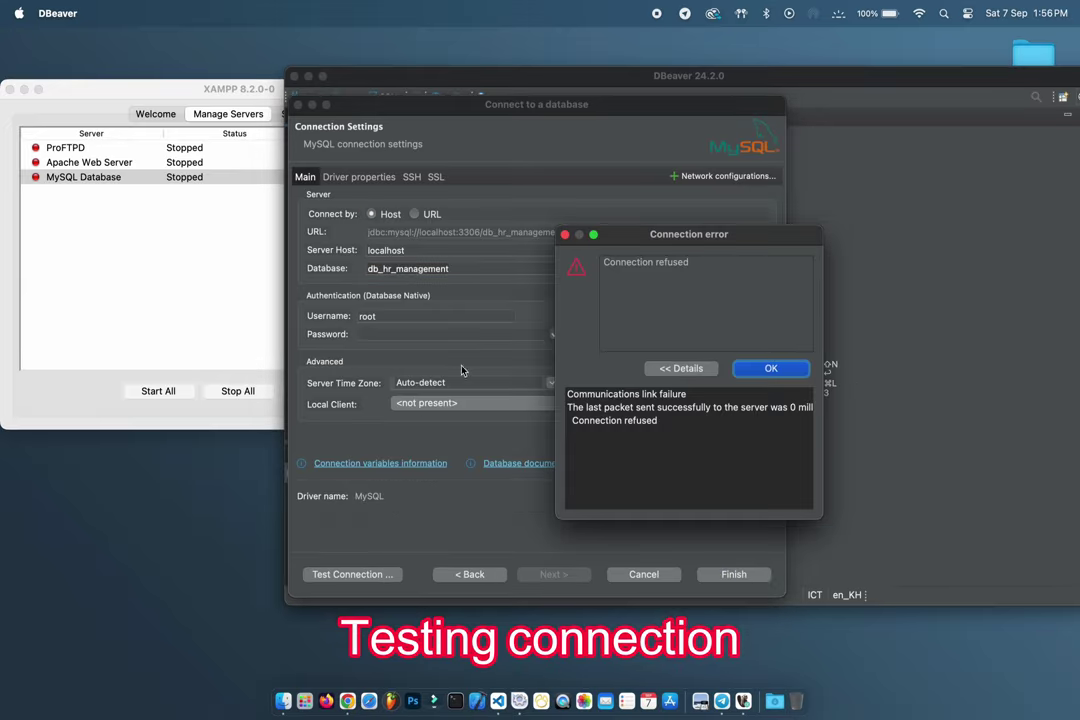
# Switch to XAMPP to start the MySQL Database server and dismiss the connection error in DBeaver
pyautogui.click(138, 224)
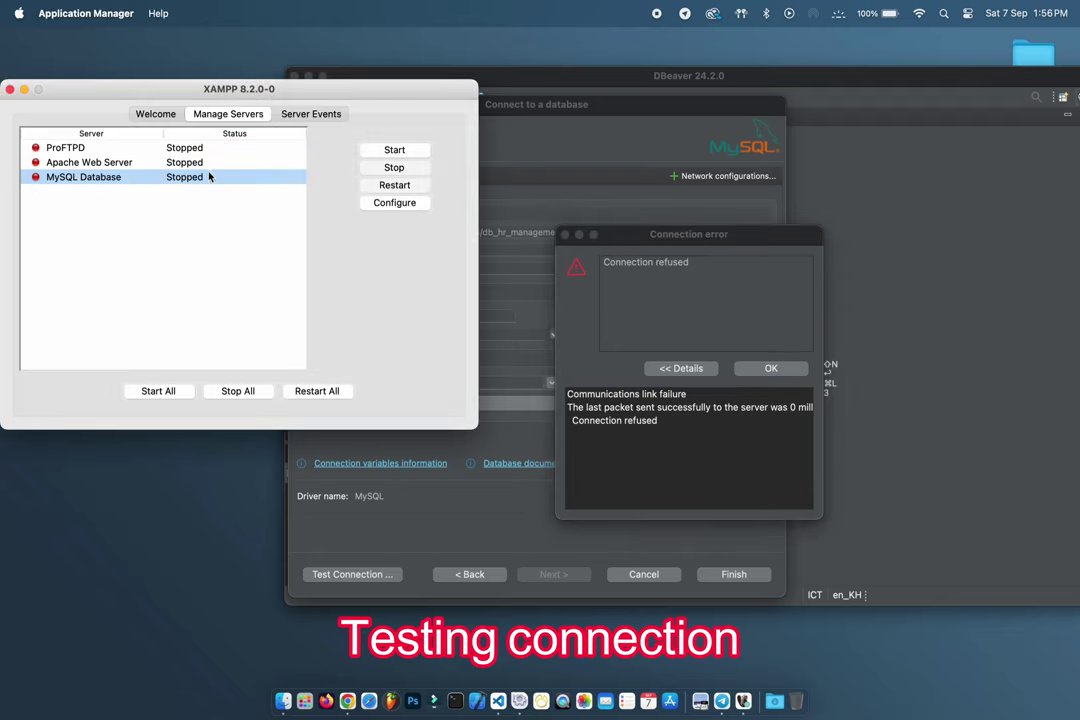
pyautogui.click(385, 152)
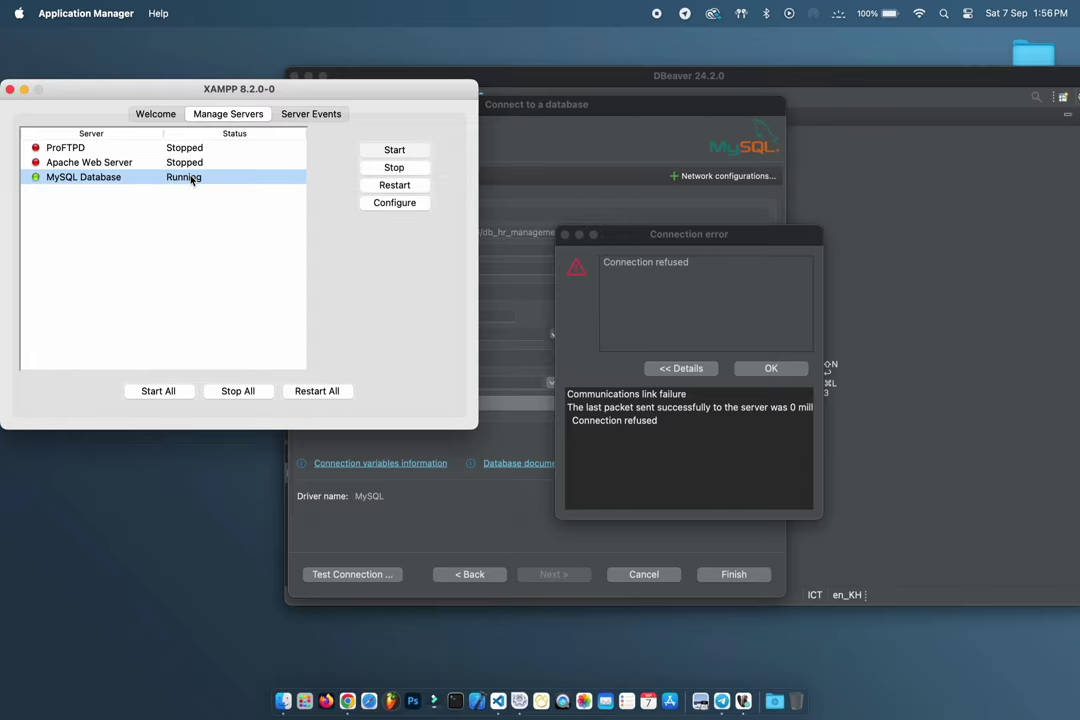
pyautogui.click(762, 369)
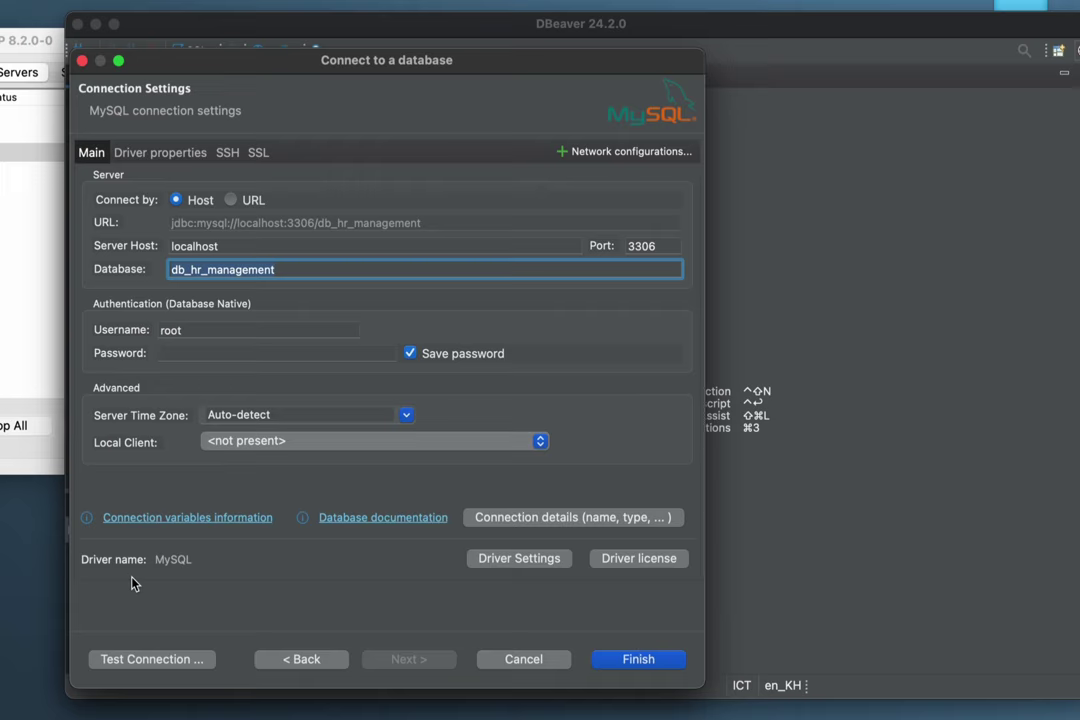
# Test the MySQL connection again and finish creating it
pyautogui.click(145, 659)
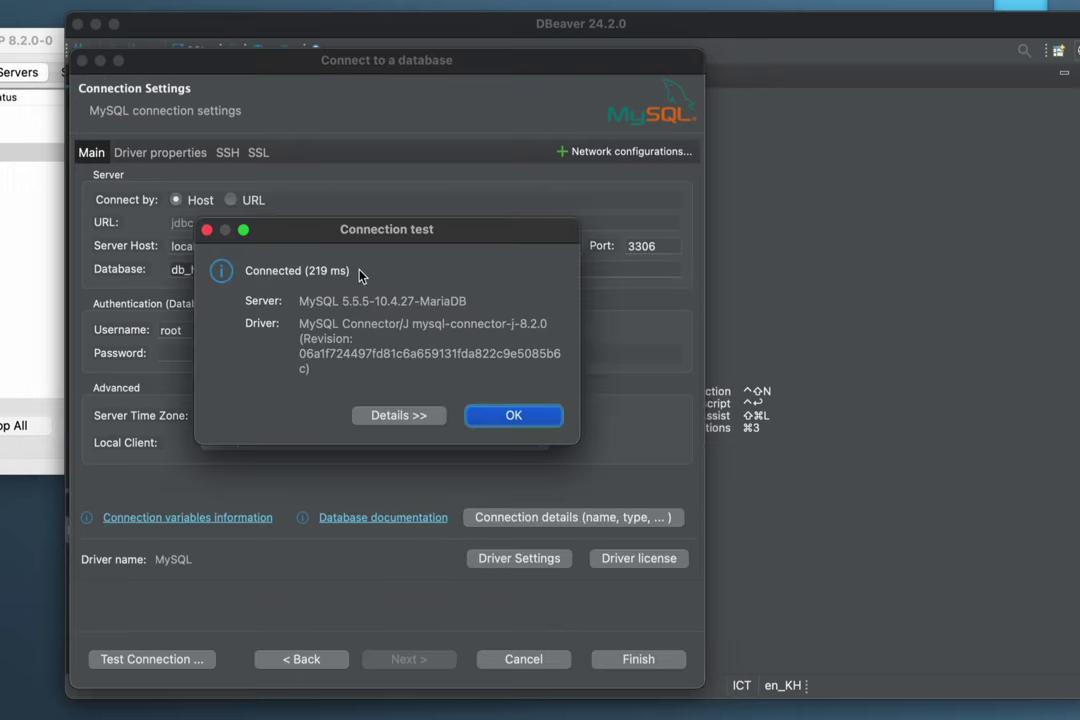
pyautogui.click(511, 415)
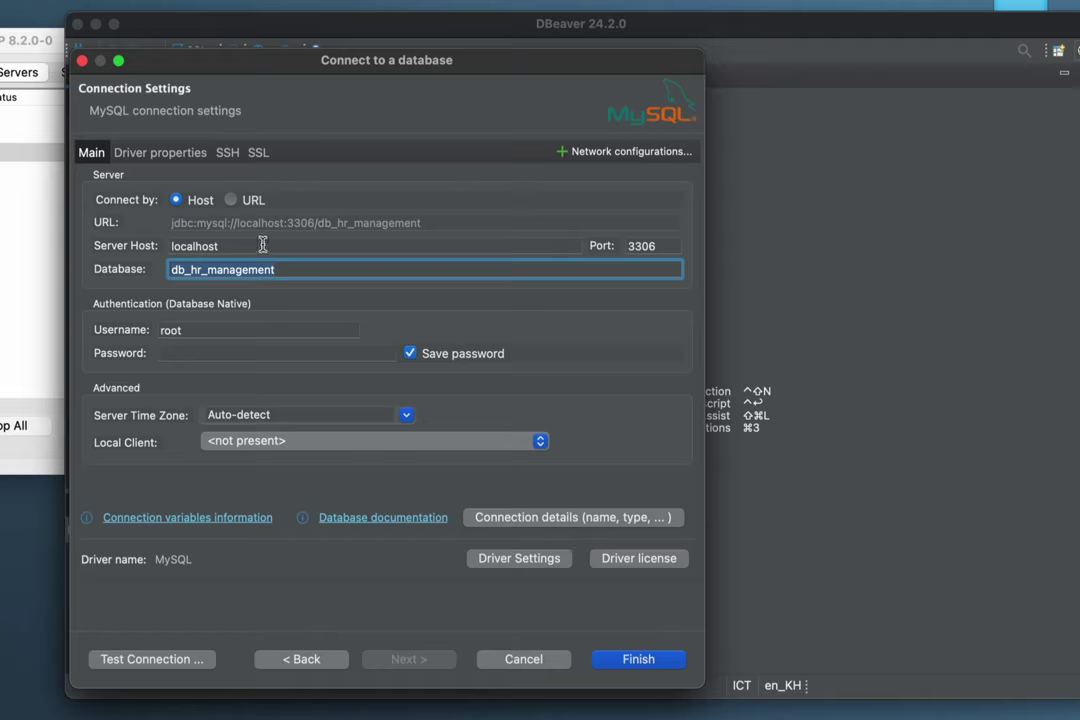
pyautogui.click(640, 660)
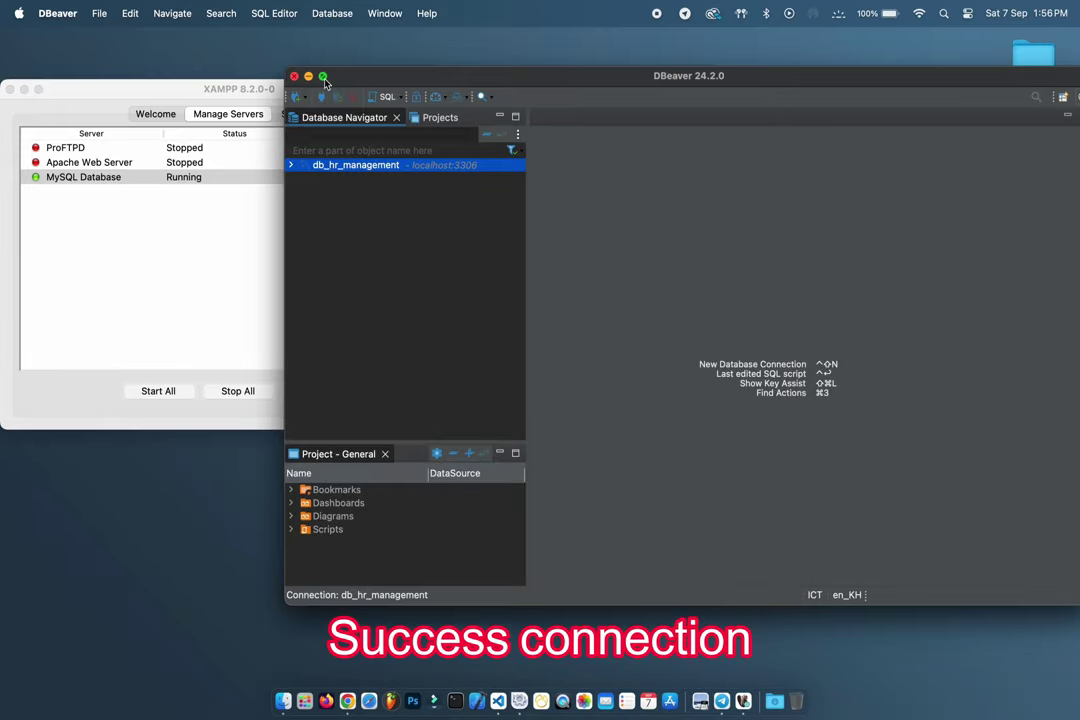
# Make the DBeaver window full screen and move the XAMPP window toward the middle of the desktop
pyautogui.click(323, 76)
pyautogui.hotkey('ctrl', 'Left')
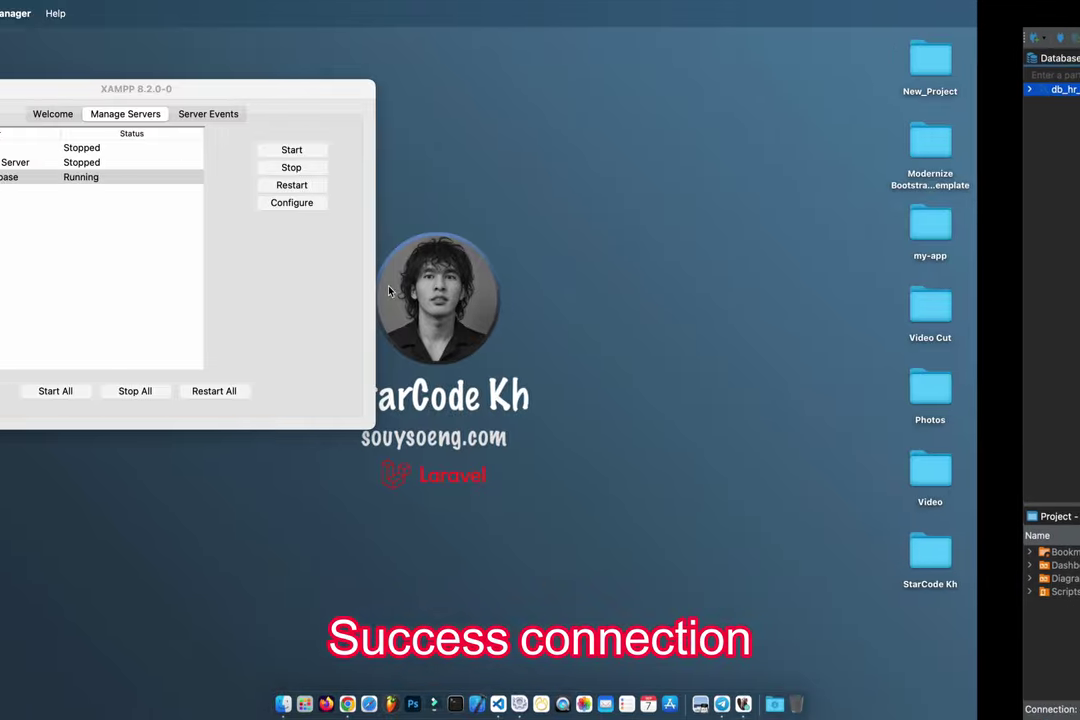
pyautogui.moveTo(114, 96); pyautogui.dragTo(429, 200)
pyautogui.hotkey('ctrl', 'Right')
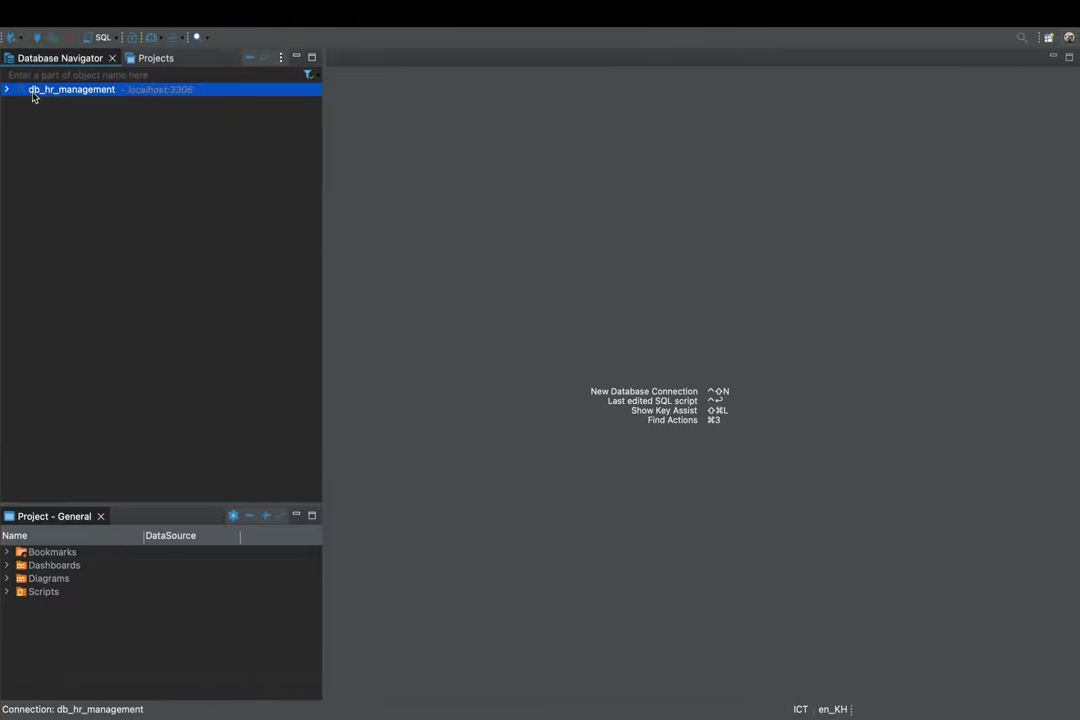
# Rename the db_hr_management connection to DB-LOCAL
pyautogui.rightClick(37, 95)
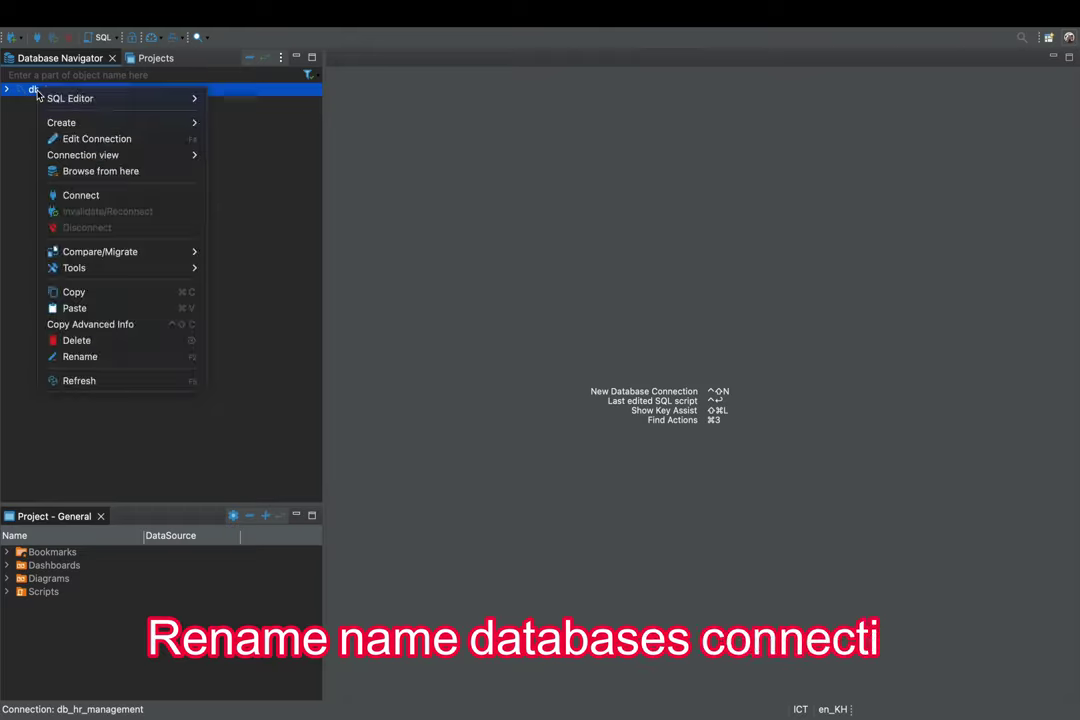
pyautogui.click(78, 356)
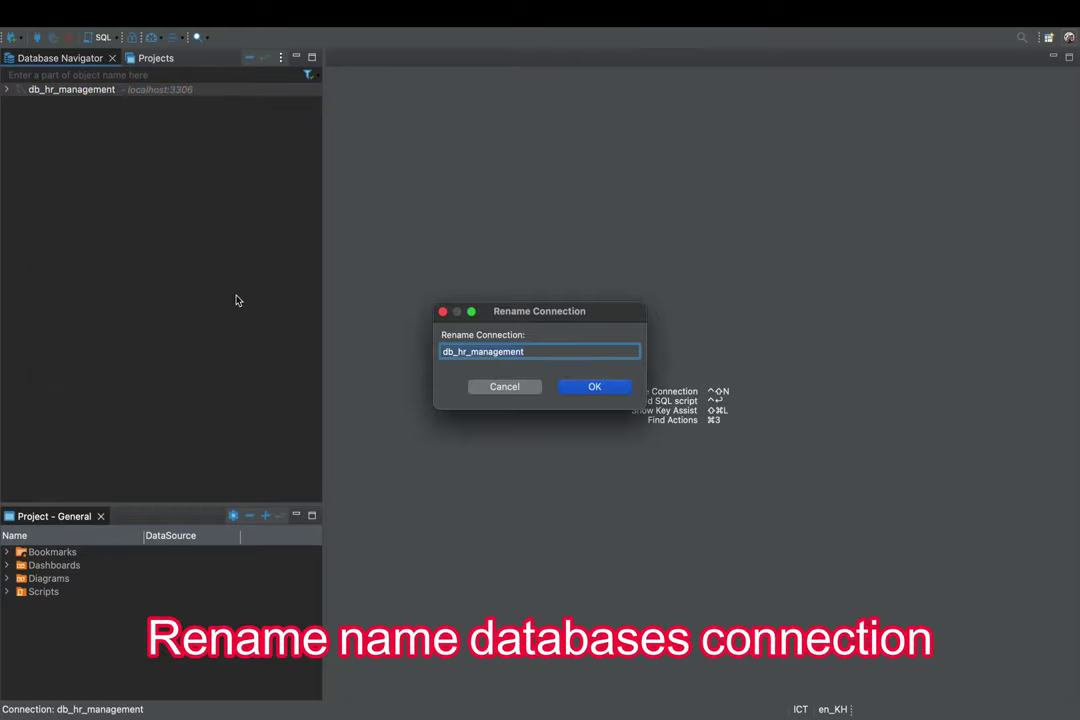
pyautogui.write('DB-LOCAL')
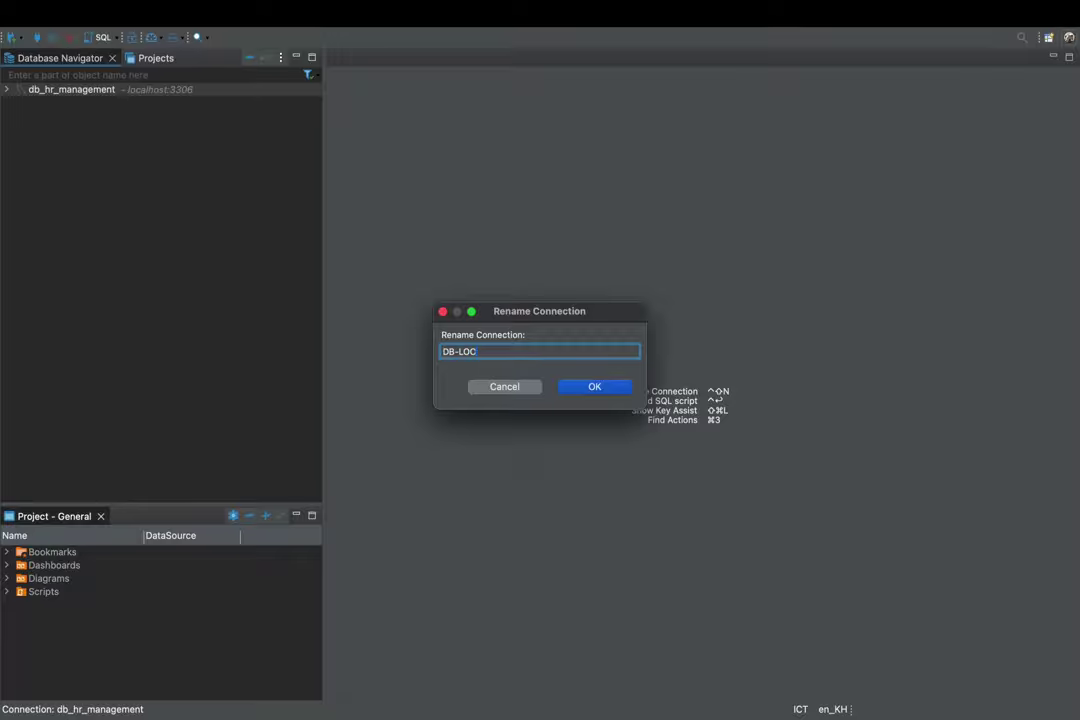
pyautogui.click(602, 388)
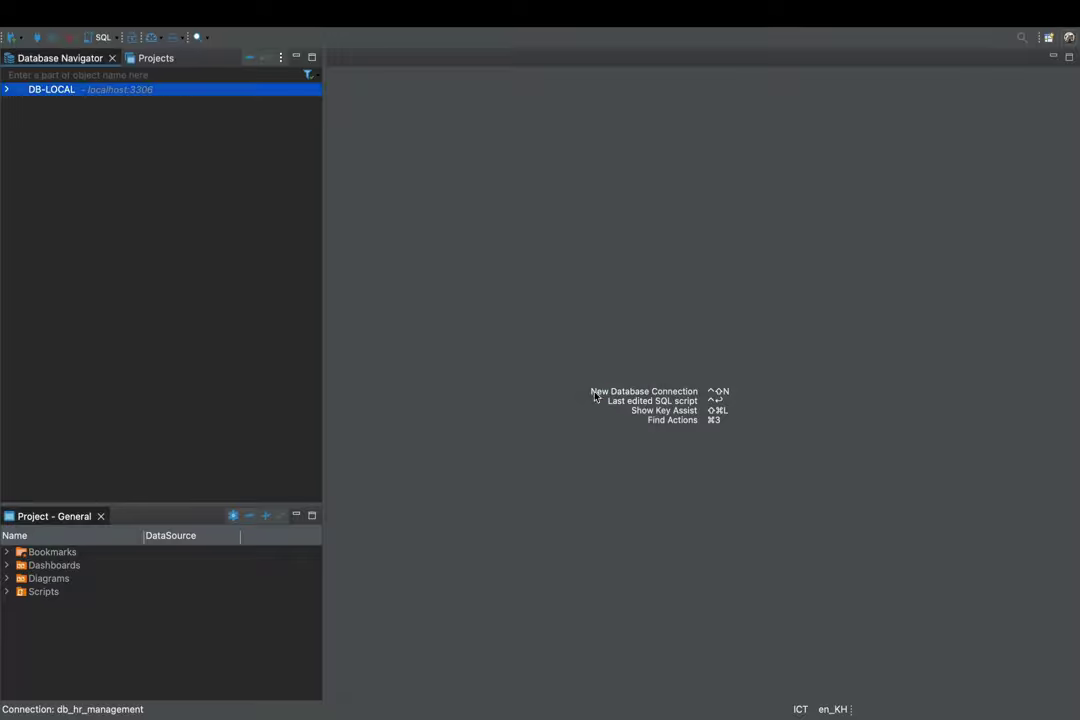
# Connect to DB-LOCAL, expand its Databases folder and open the db_hr_management database
pyautogui.doubleClick(40, 90)
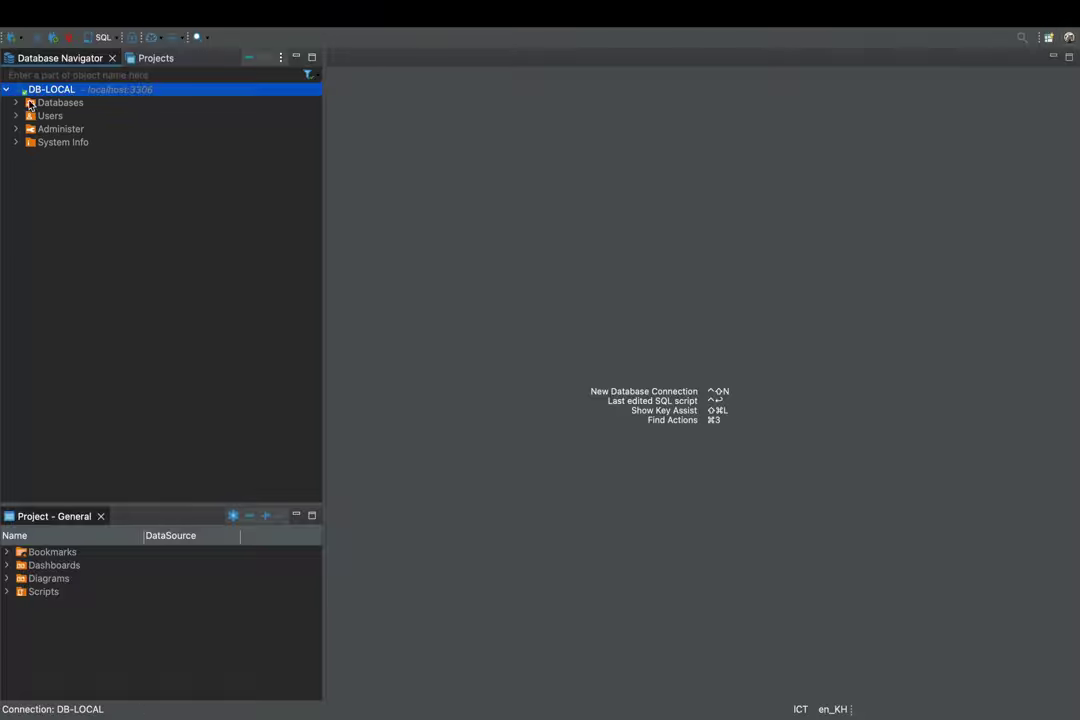
pyautogui.doubleClick(29, 102)
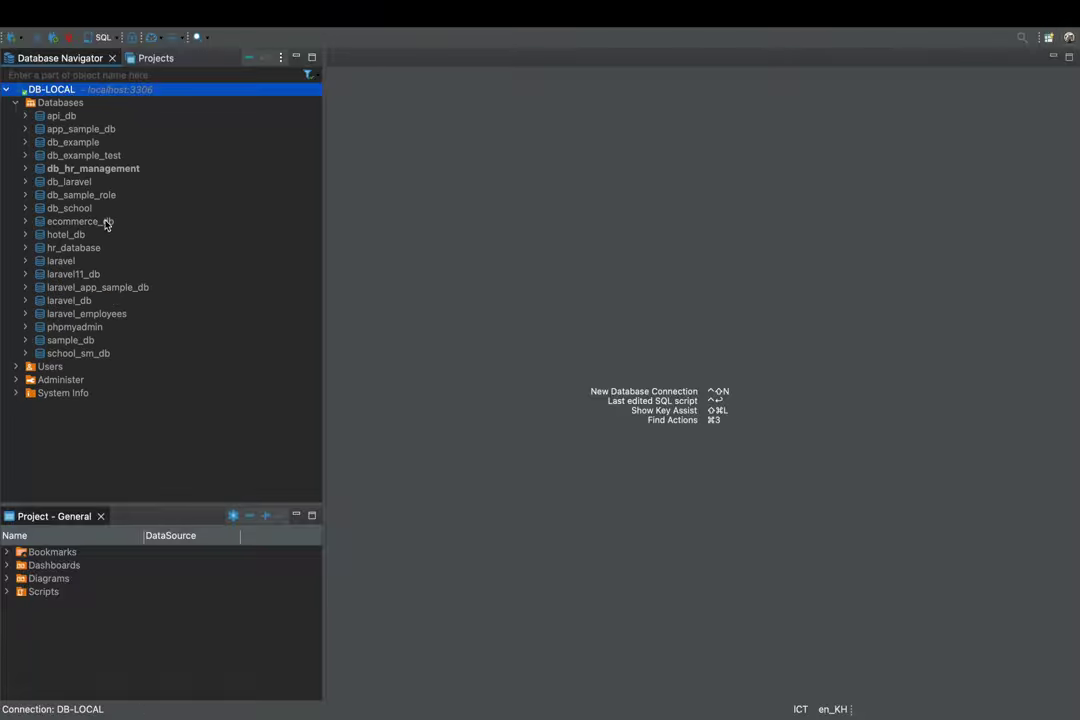
pyautogui.doubleClick(89, 170)
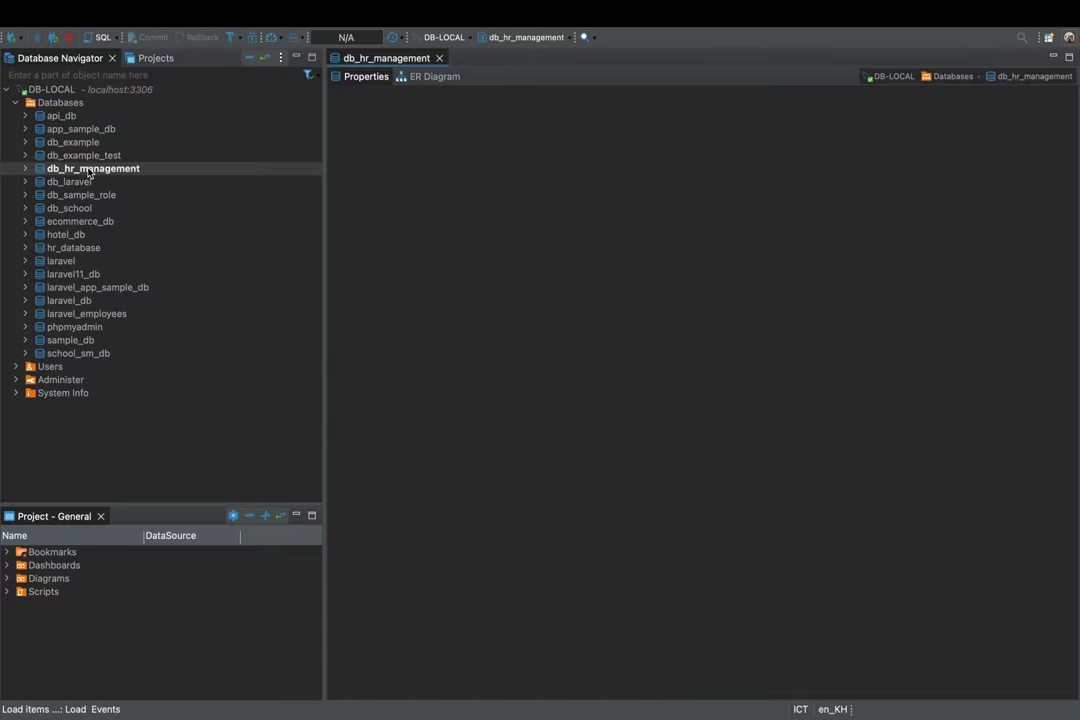
# Examine the ER diagram and the table list of the db_hr_management database
pyautogui.click(420, 78)
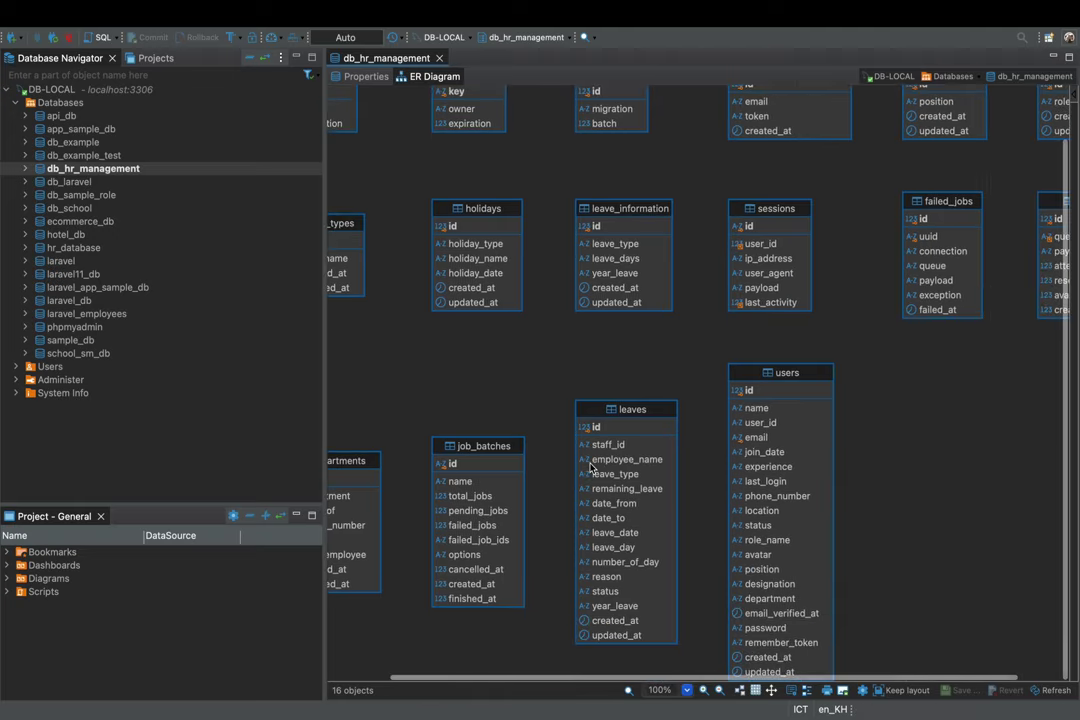
pyautogui.click(366, 77)
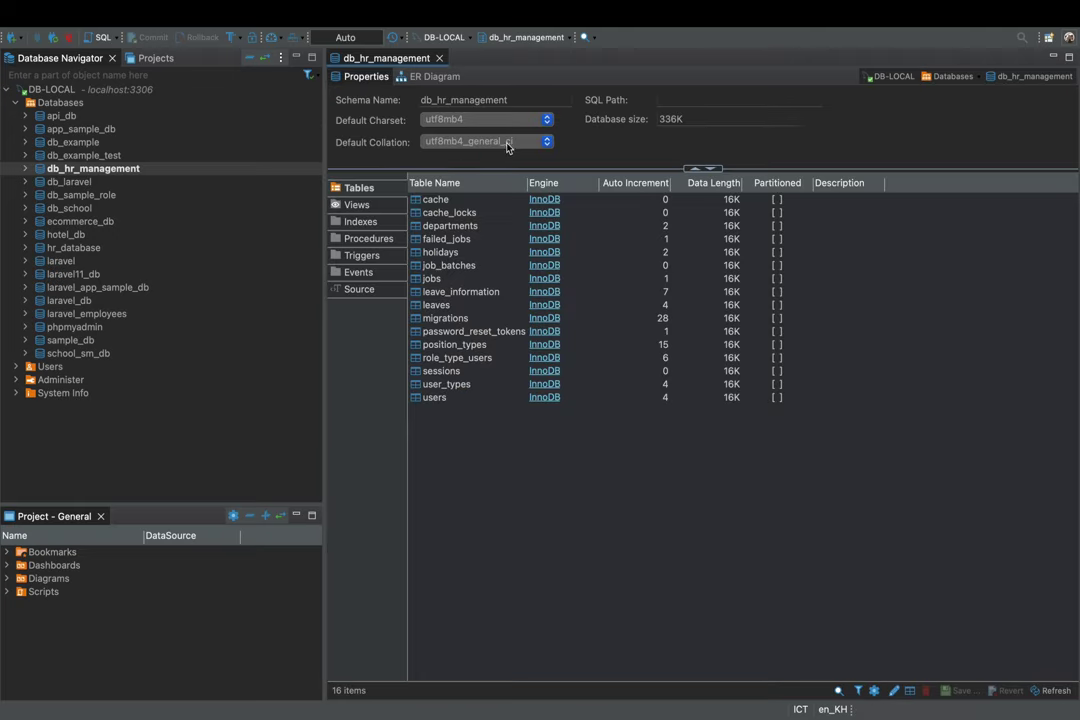
pyautogui.click(430, 77)
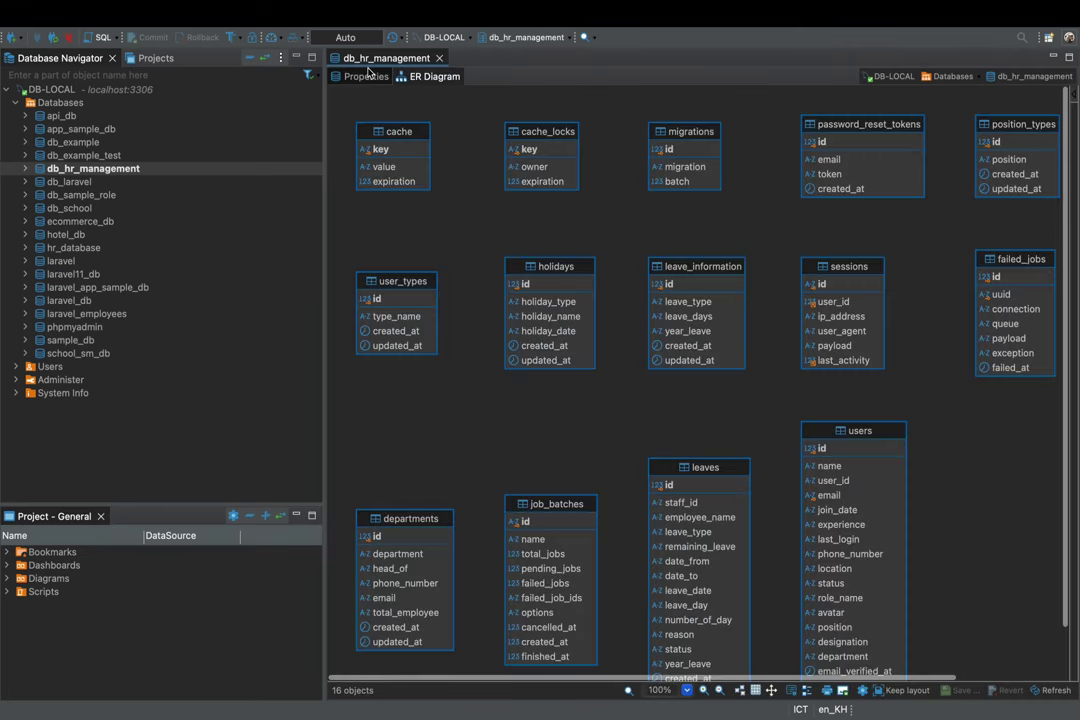
pyautogui.click(366, 77)
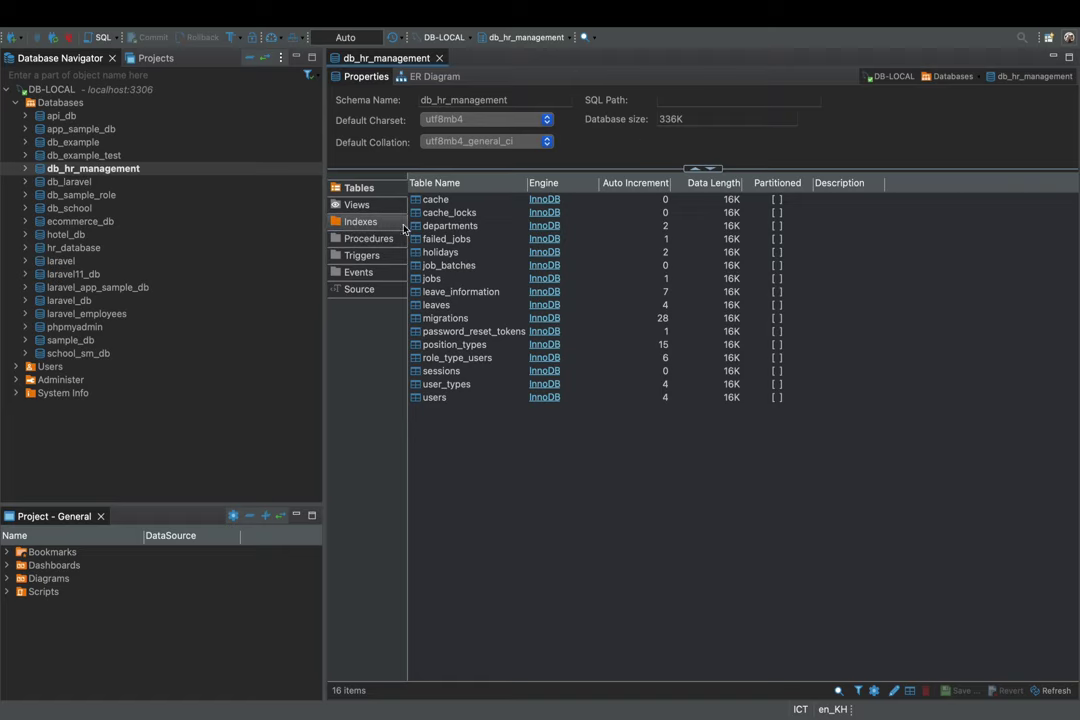
# Show the data of the users table and give its grid more room by narrowing the navigator and closing the Value panel
pyautogui.doubleClick(436, 398)
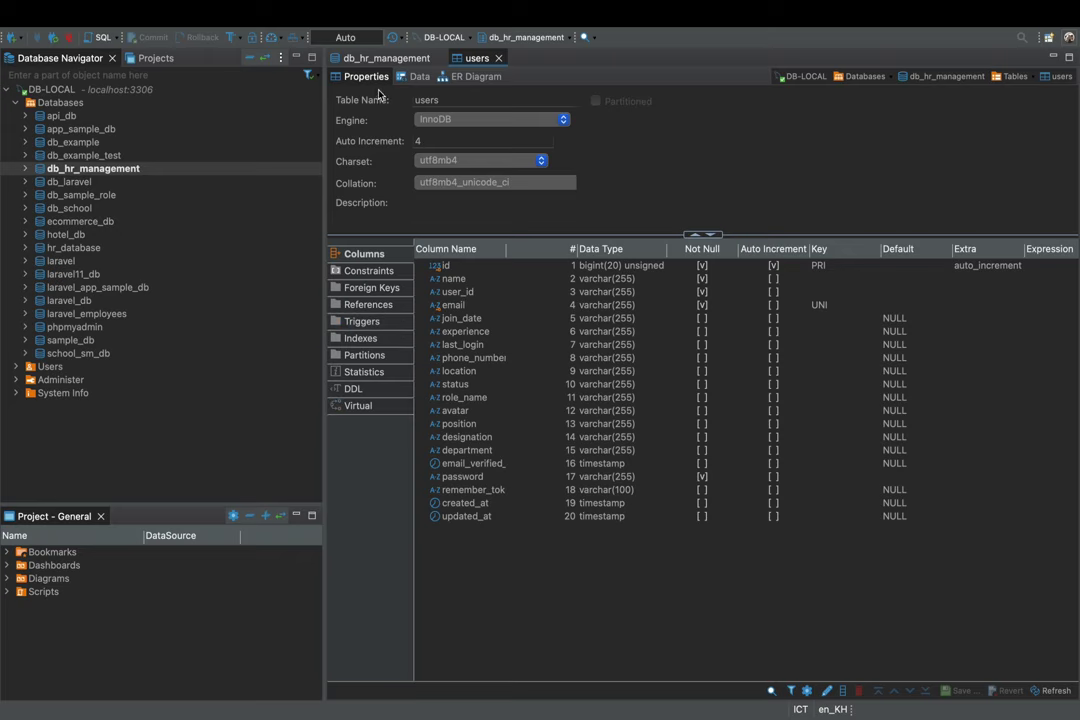
pyautogui.click(418, 76)
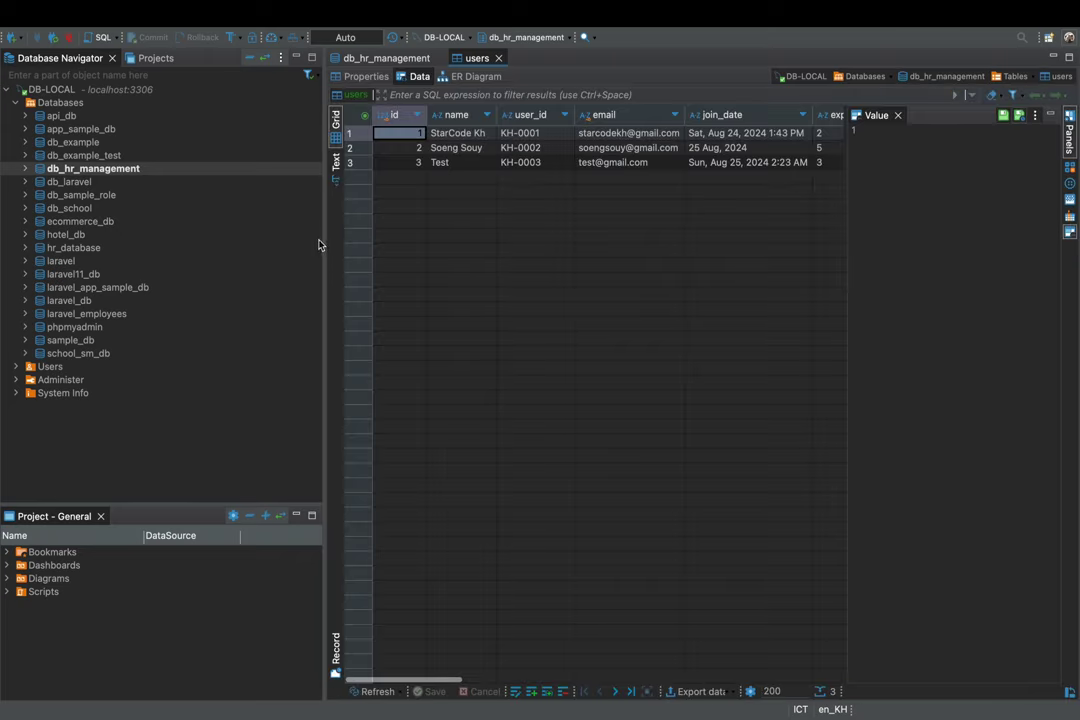
pyautogui.moveTo(323, 241); pyautogui.dragTo(216, 249)
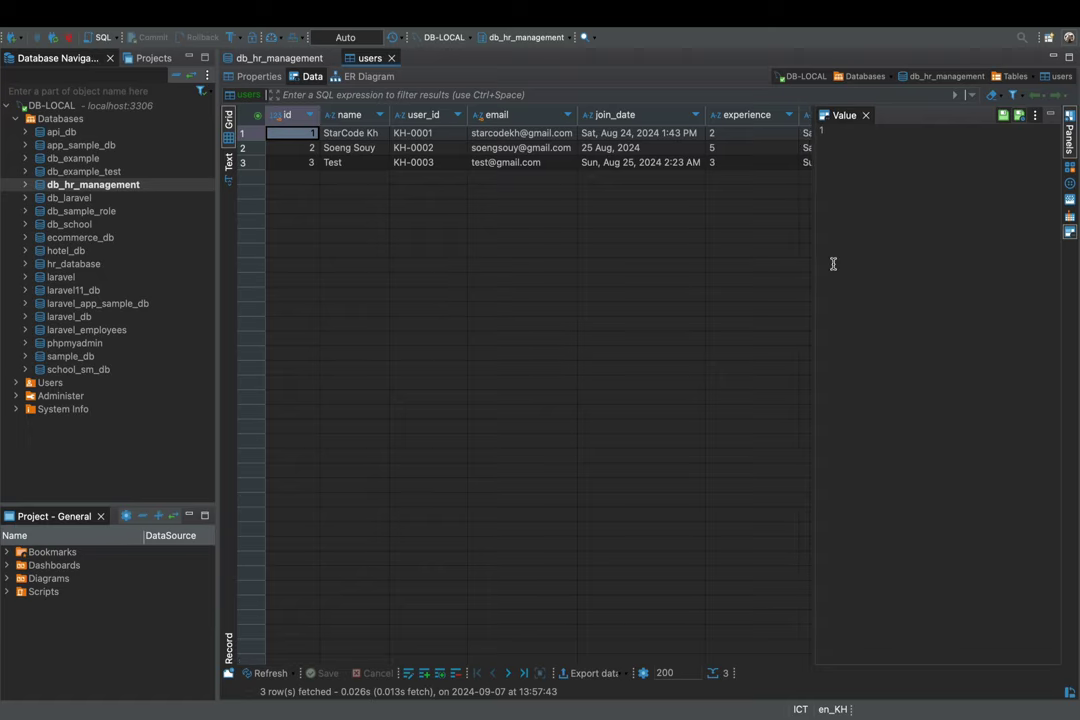
pyautogui.click(867, 116)
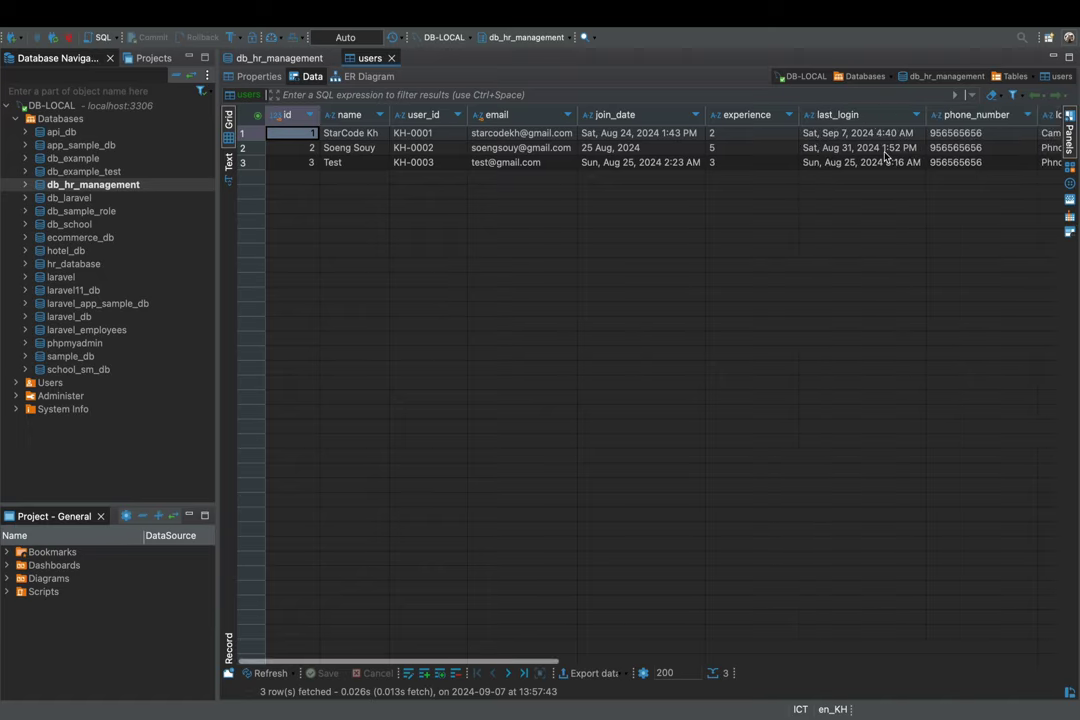
pyautogui.hscroll(10, 886, 153)
pyautogui.hscroll(3, 884, 153)
pyautogui.hscroll(-15, 882, 150)
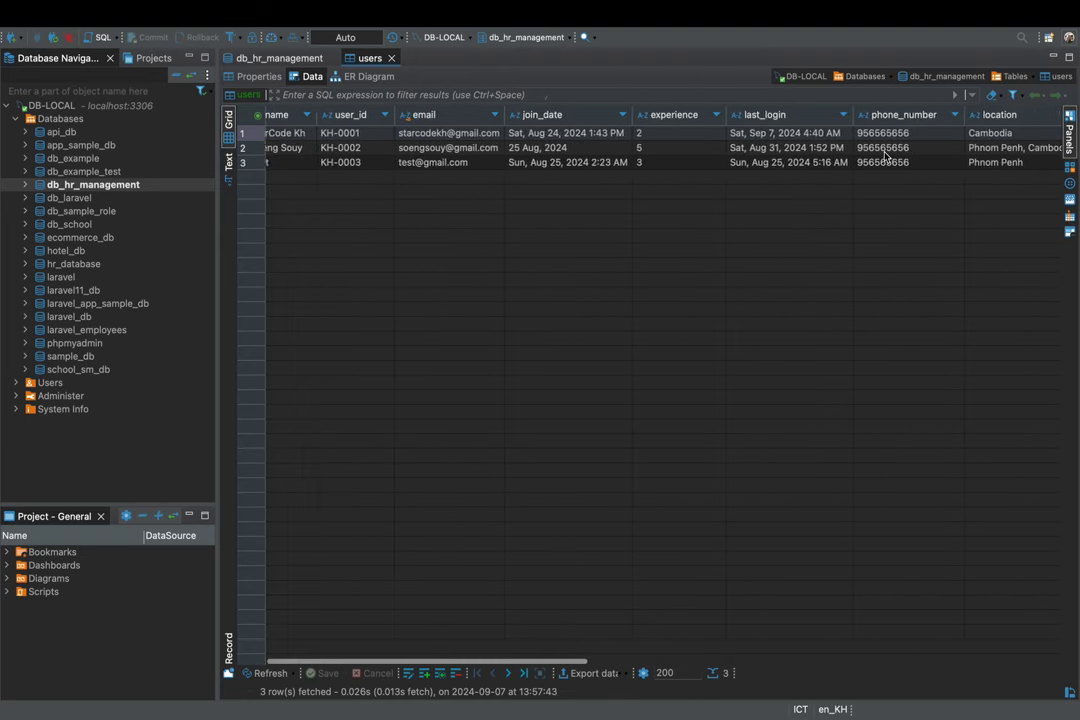
# Expand db_hr_management and its Tables folder in the Database Navigator and widen the navigator
pyautogui.click(26, 185)
pyautogui.click(26, 185)
pyautogui.click(26, 185)
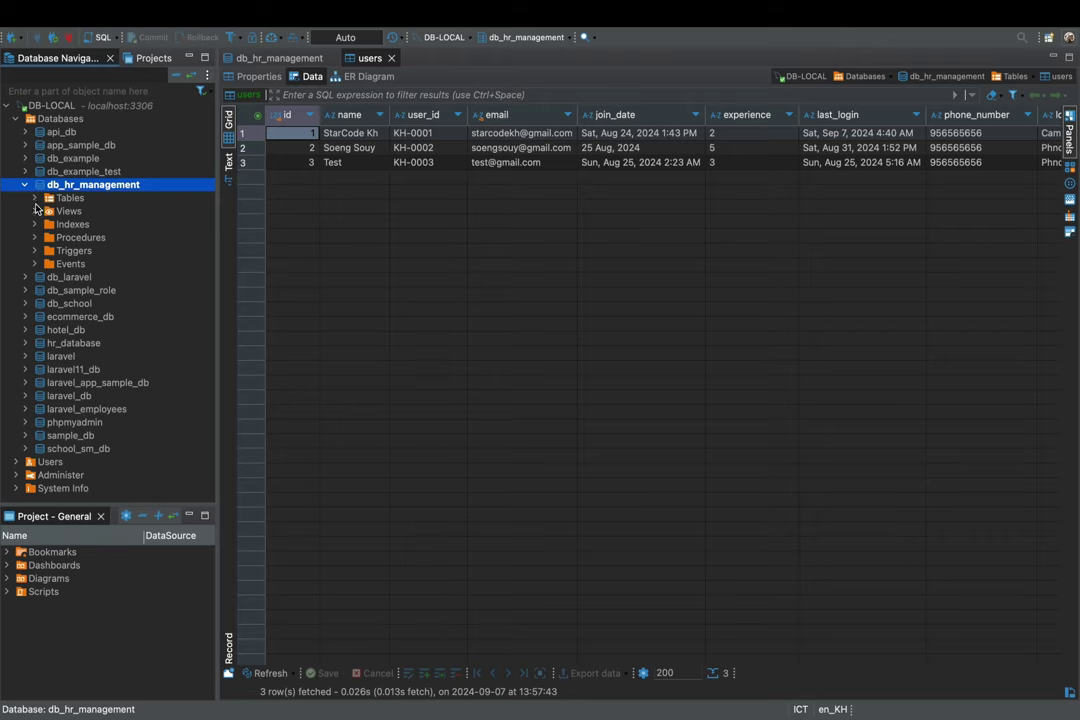
pyautogui.click(34, 198)
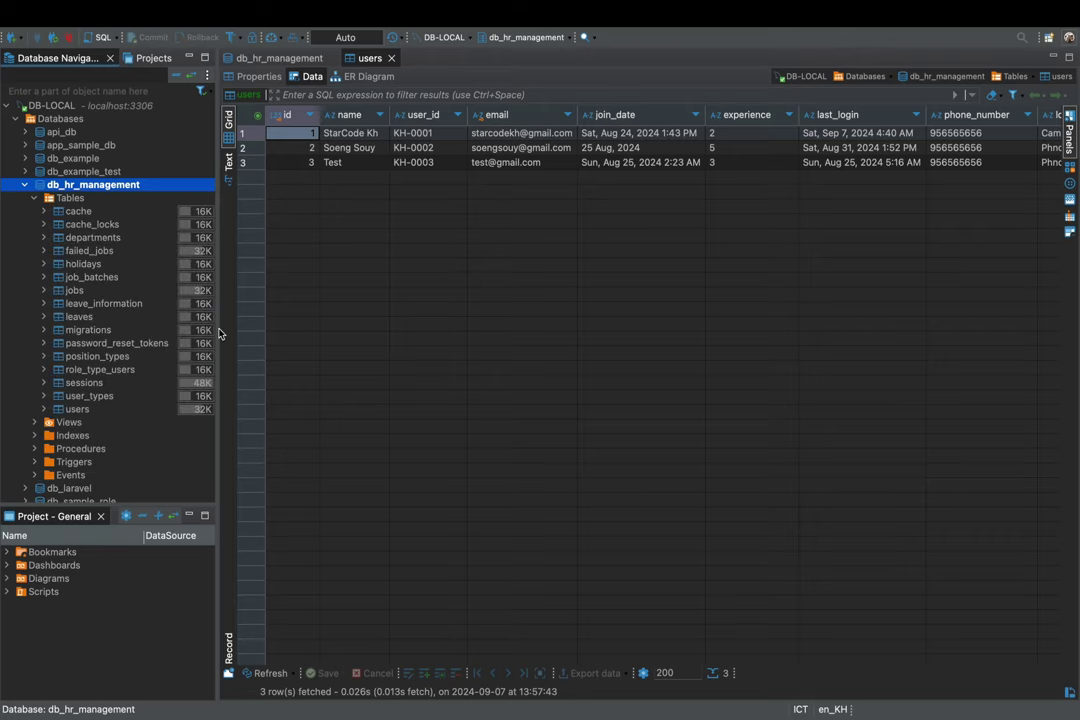
pyautogui.moveTo(217, 329); pyautogui.dragTo(313, 340)
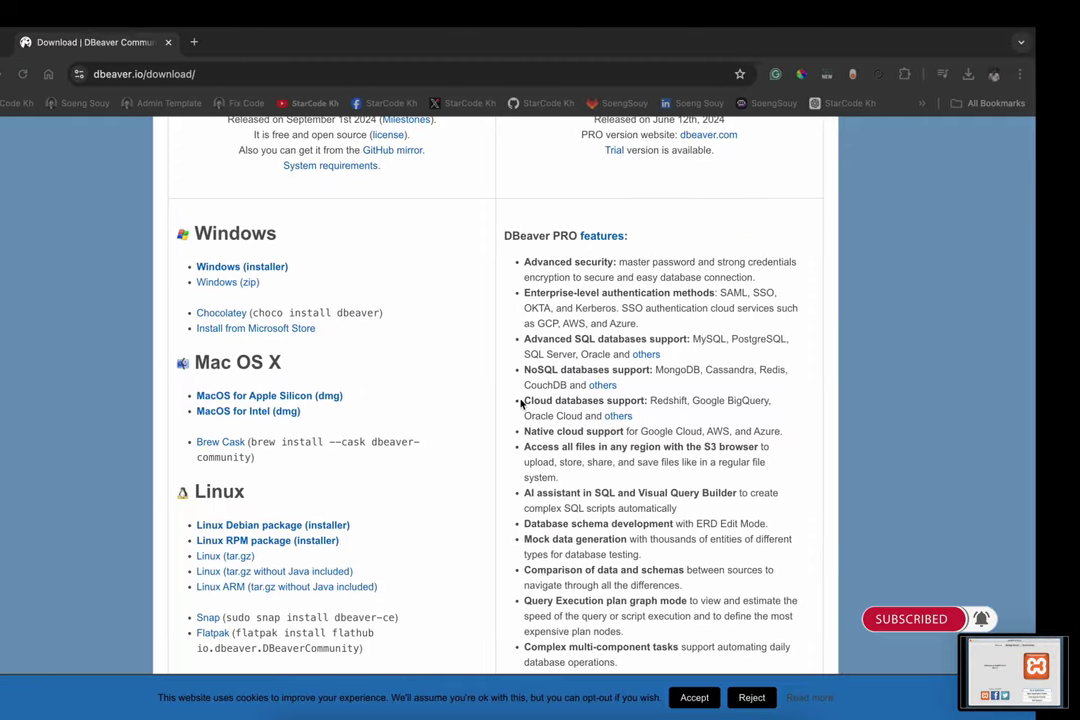
# Switch to Chrome and look over the DBeaver download page and its web address
pyautogui.scroll(-5, 336, 373)
pyautogui.scroll(10, 336, 373)
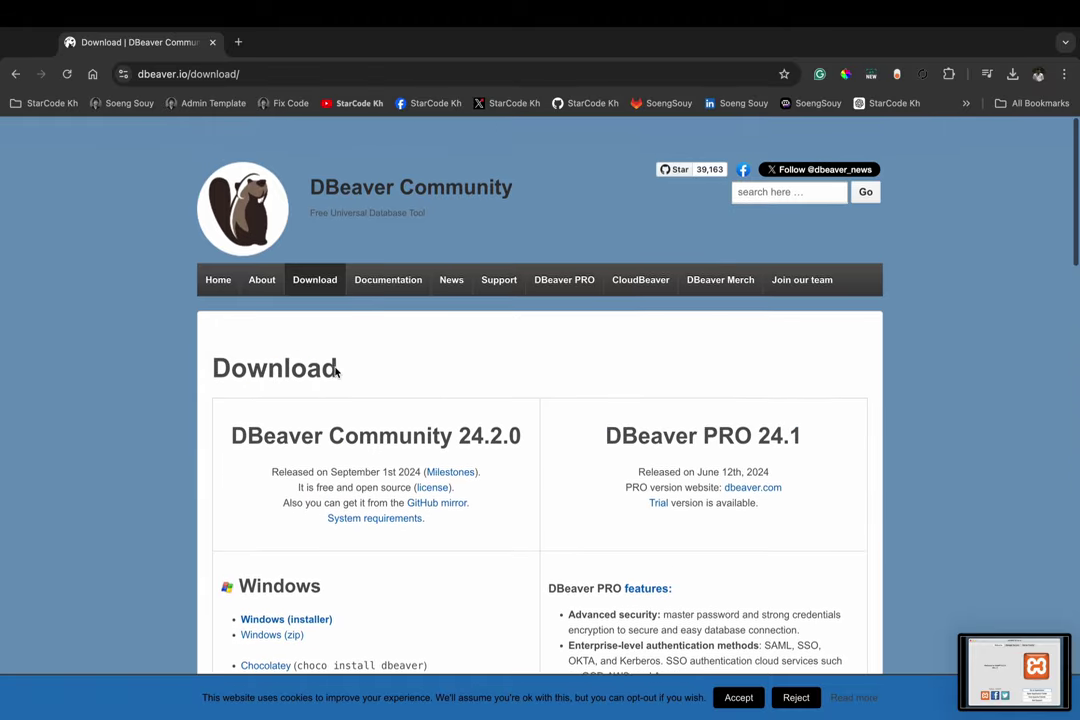
pyautogui.click(226, 73)
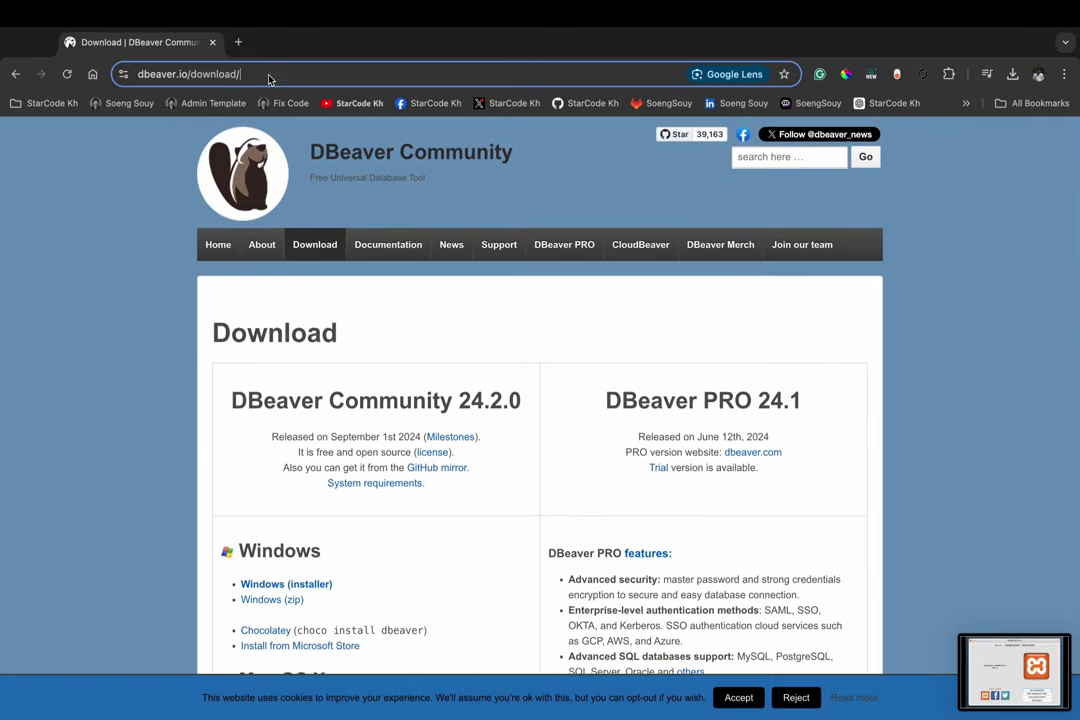